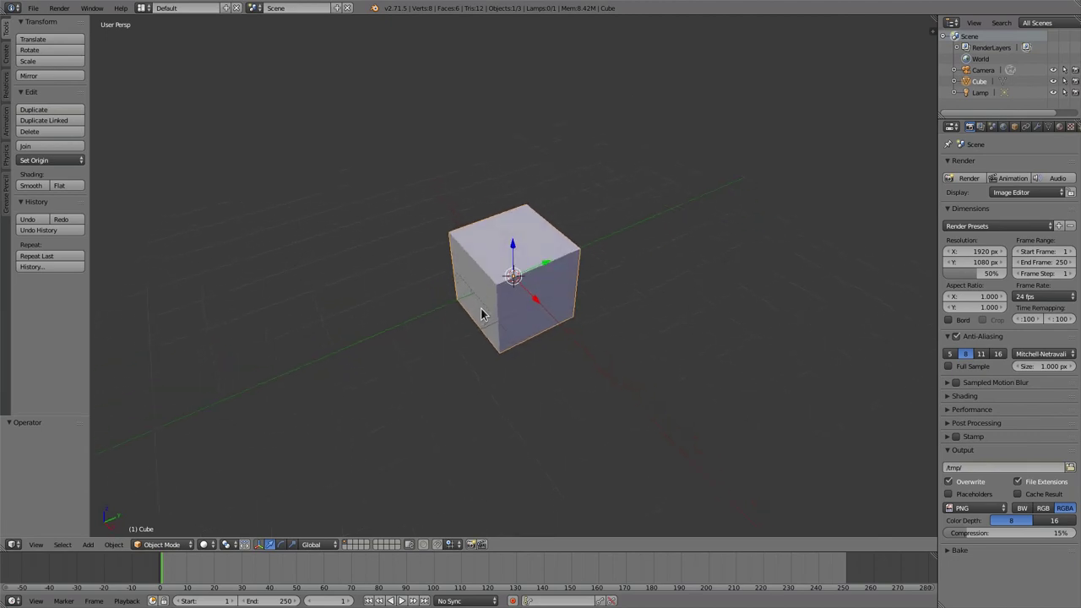
Step: Hide the transform manipulator and enter Edit Mode on the cube
scroll(479, 309, "up", 3)
left_click(262, 545)
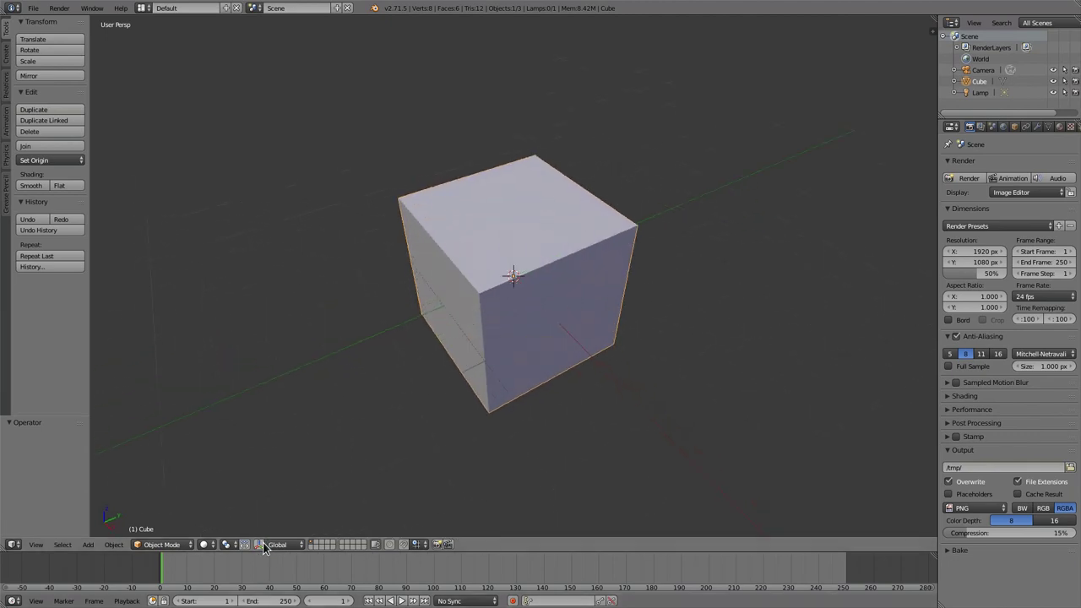
key("Tab")
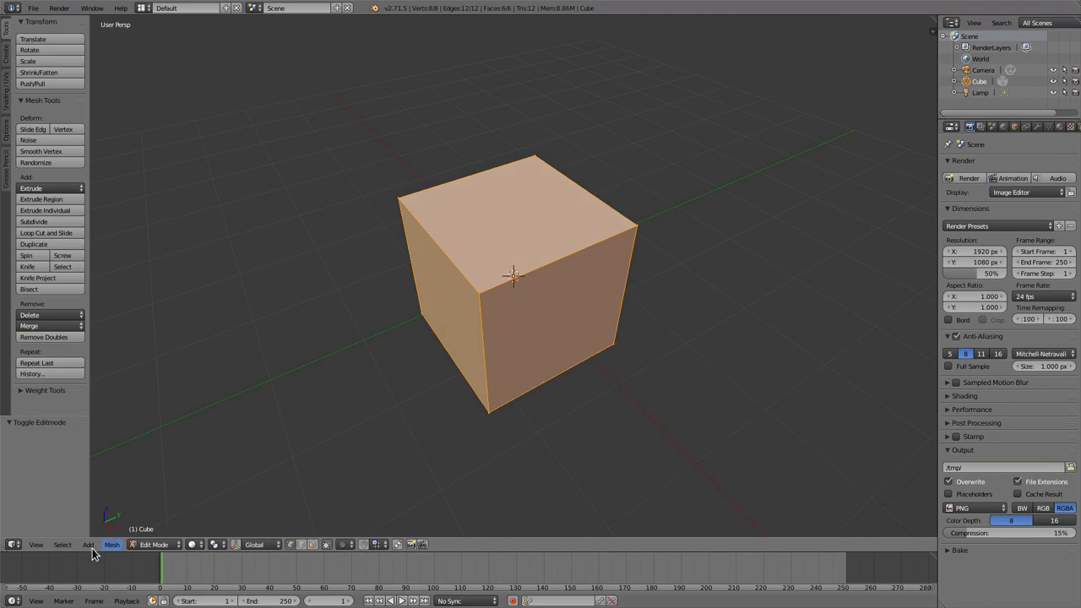
Step: Duplicate the cube's mesh and offset the overlapping copy by about X 0.279, Y 1.242, Z 0.475
left_click(111, 544)
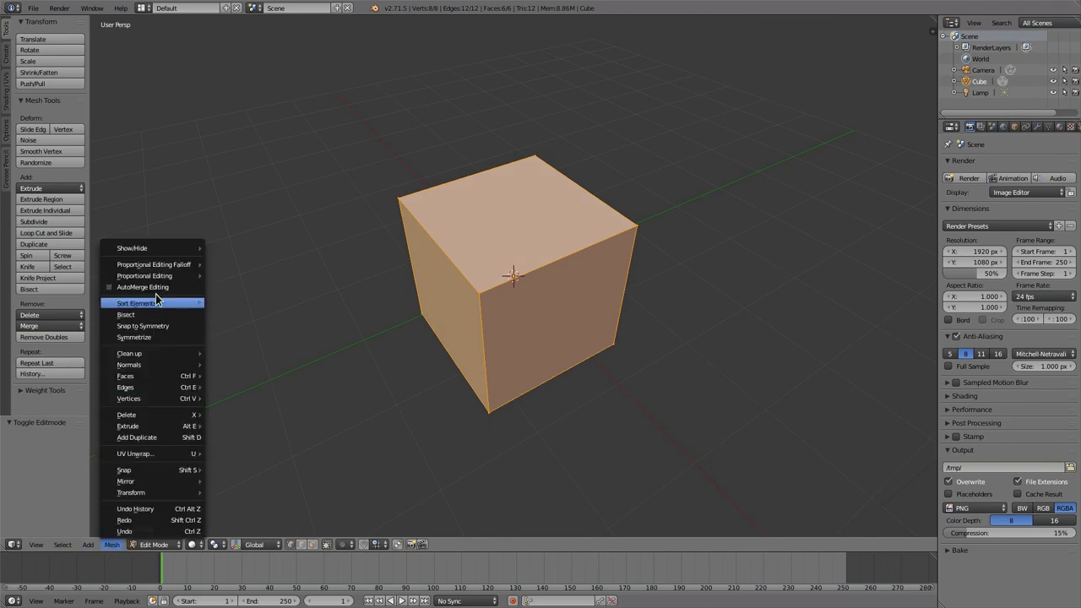
mouse_move(145, 364)
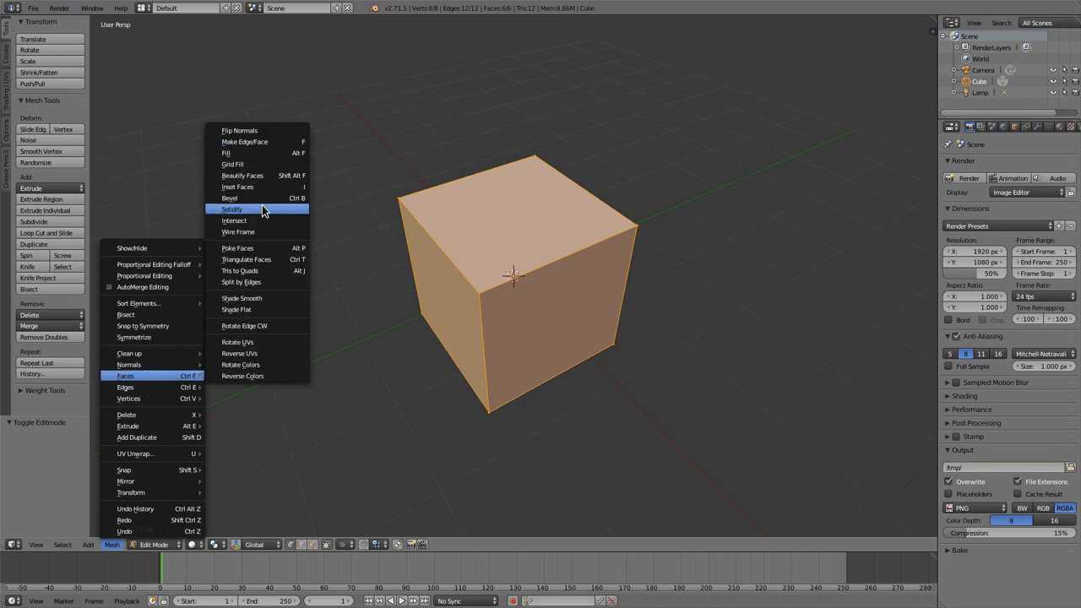
key("shift+d")
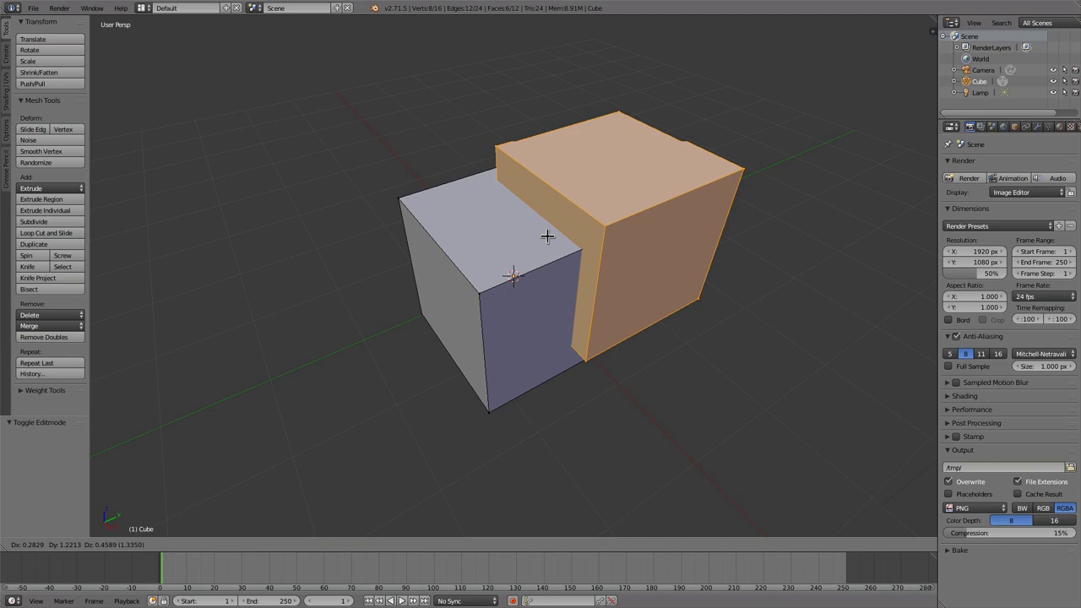
left_click(548, 236)
Step: Apply the Intersect face operation between the selected duplicate and the original cube
left_click(103, 548)
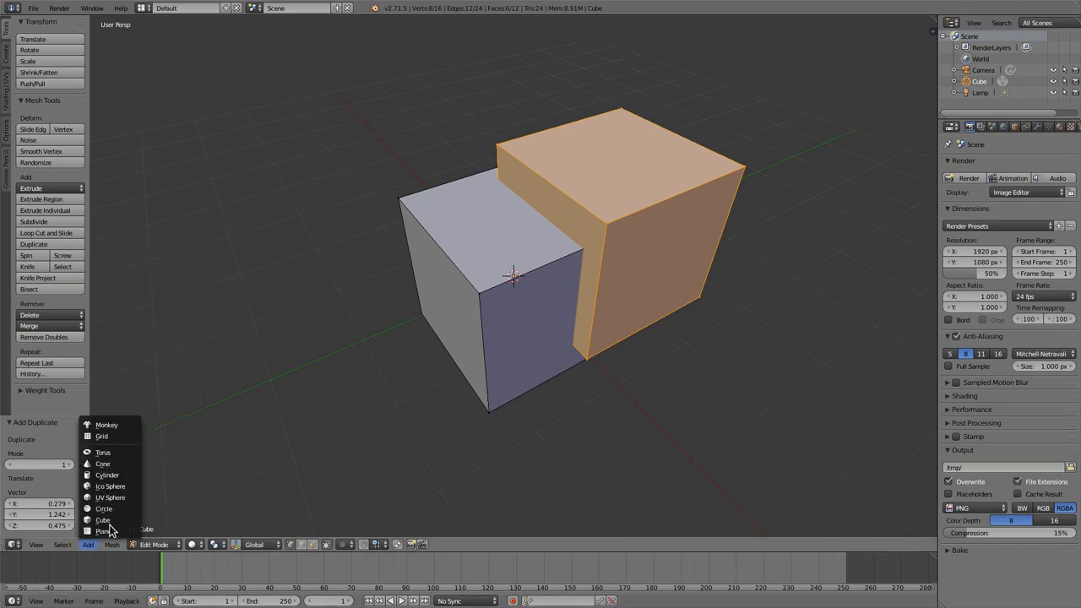
mouse_move(141, 377)
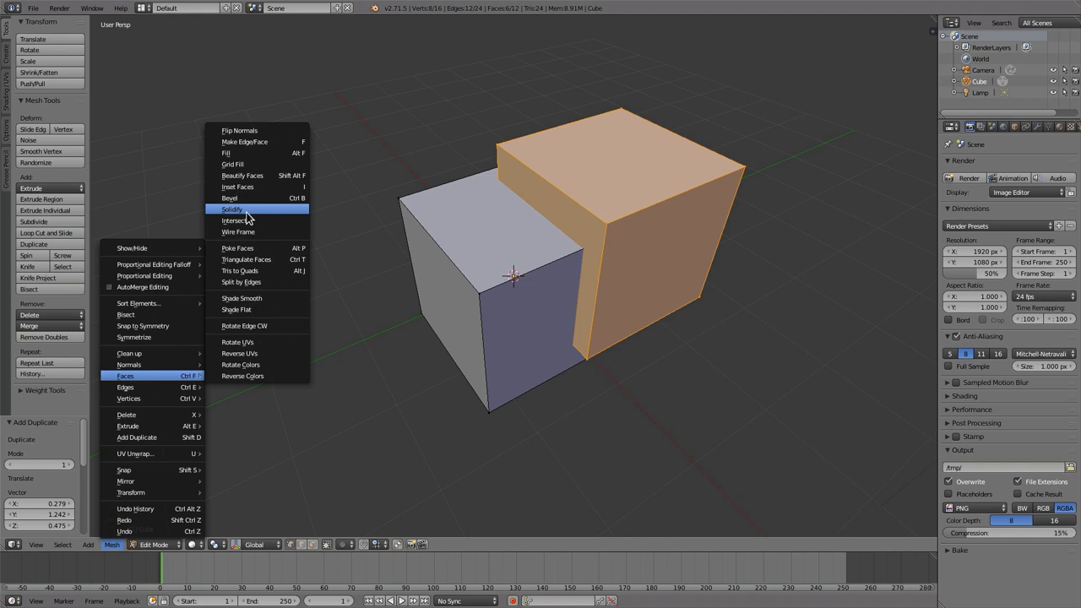
left_click(246, 221)
Step: Select the linked geometry of the duplicate outside the original cube and delete its vertices
right_click(614, 215)
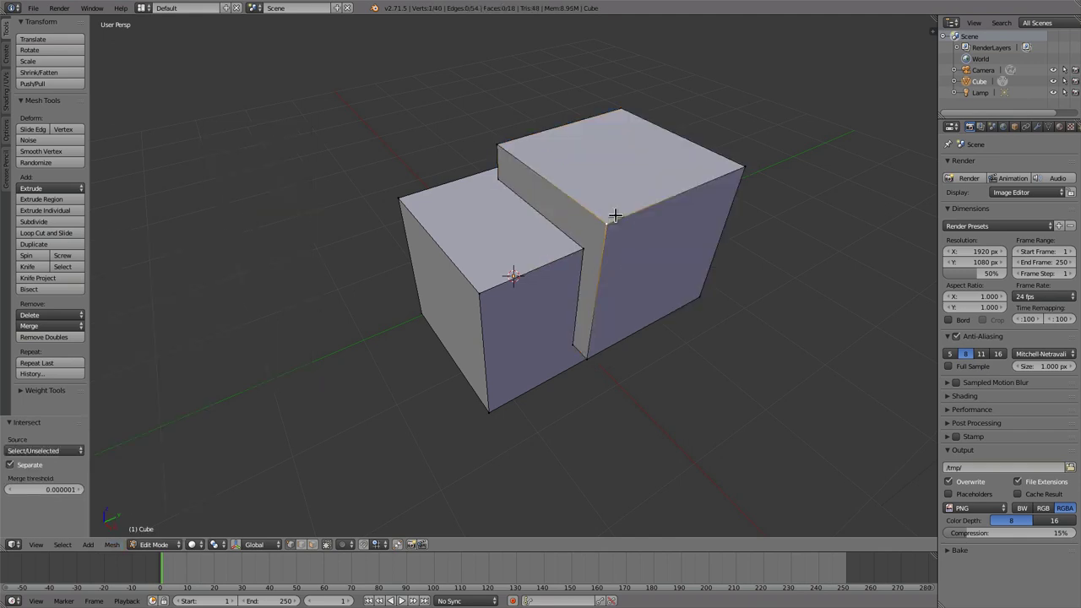
key("ctrl+l")
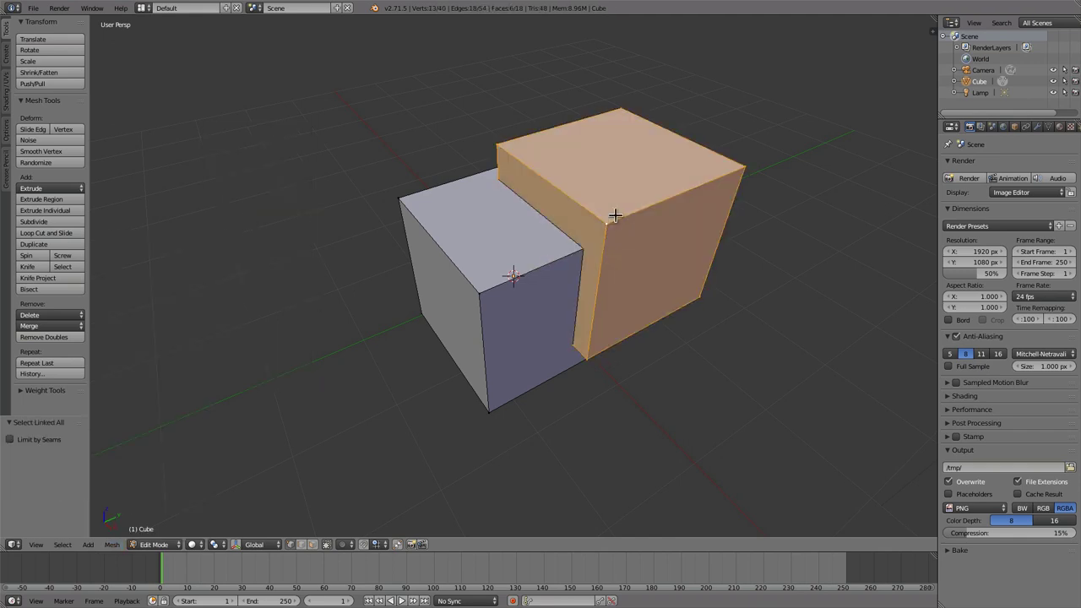
key("x")
left_click(616, 216)
Step: Select the linked corner faces cut out of the original cube and delete their vertices
middle_click_drag(616, 217, 614, 252)
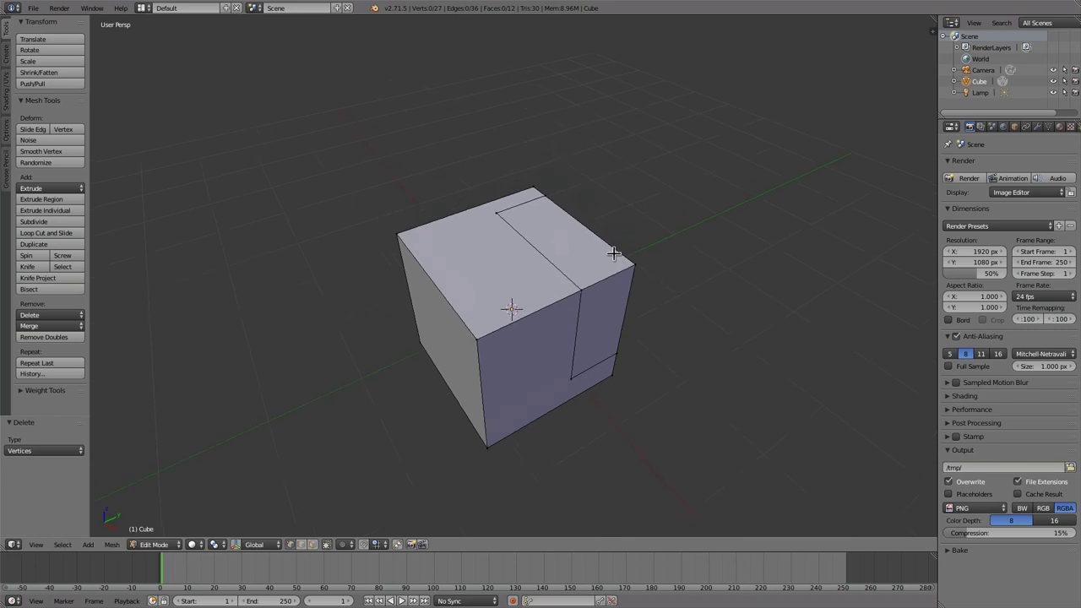
scroll(620, 265, "up", 2)
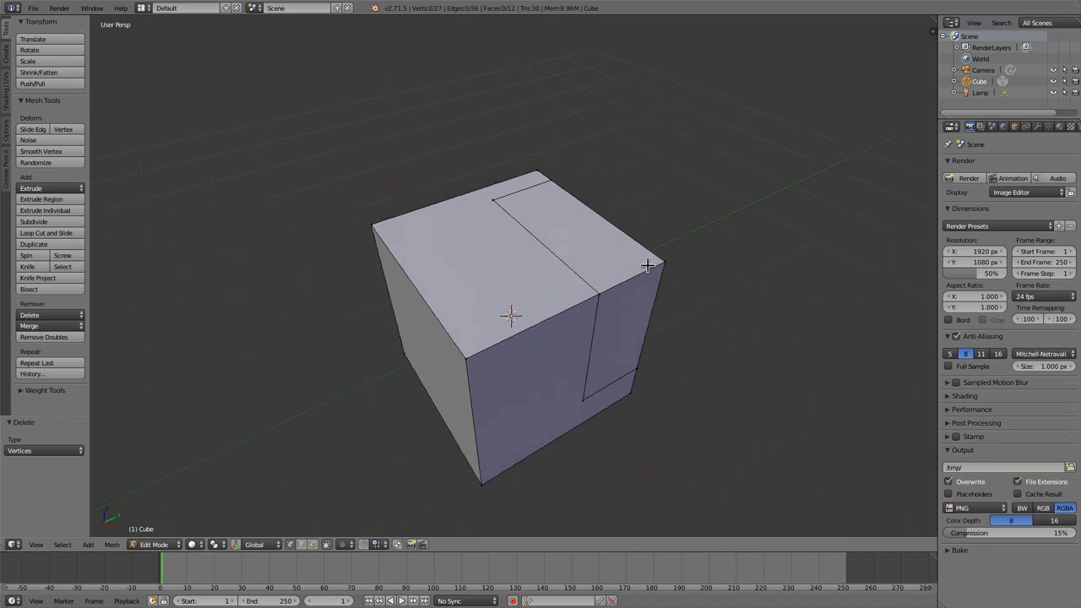
right_click(647, 265)
key("ctrl+l")
key("x")
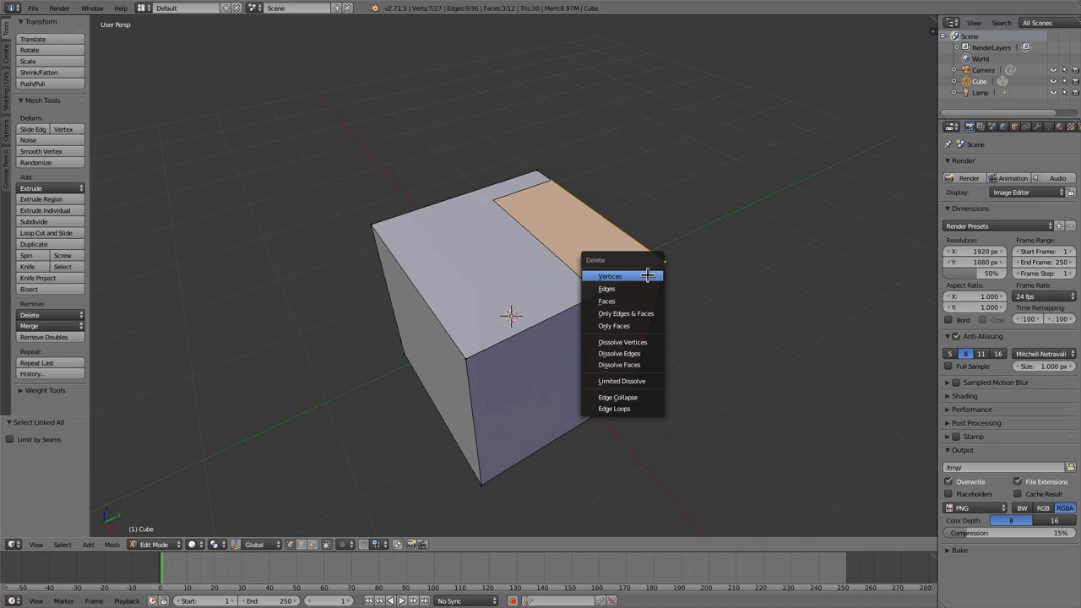
left_click(646, 276)
Step: Select the entire notched mesh and remove its doubles
middle_click_drag(647, 275, 550, 254)
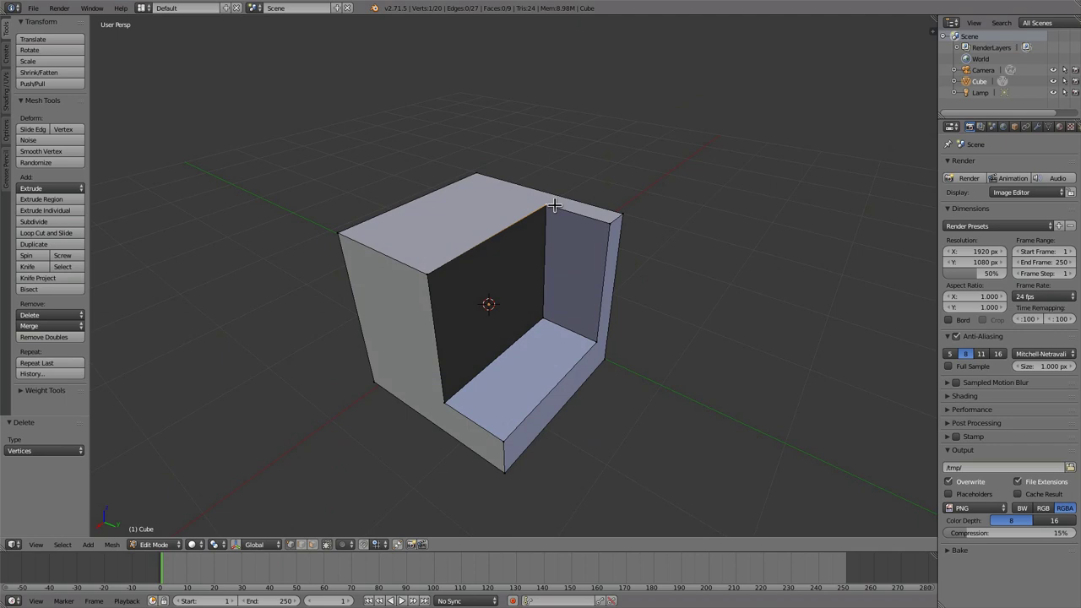
middle_click_drag(553, 205, 521, 205)
key("a")
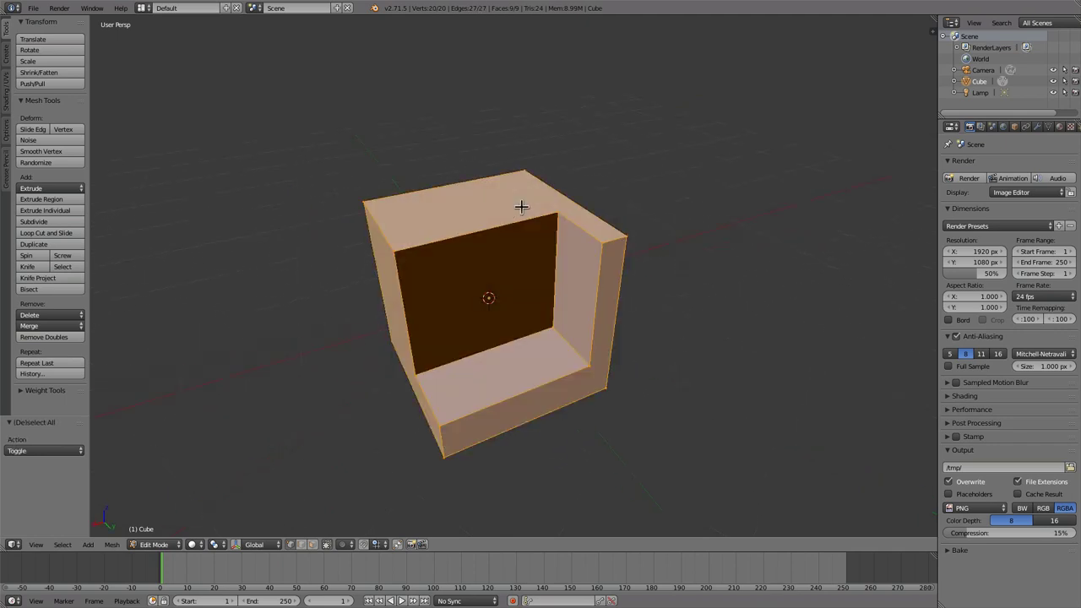
key("w")
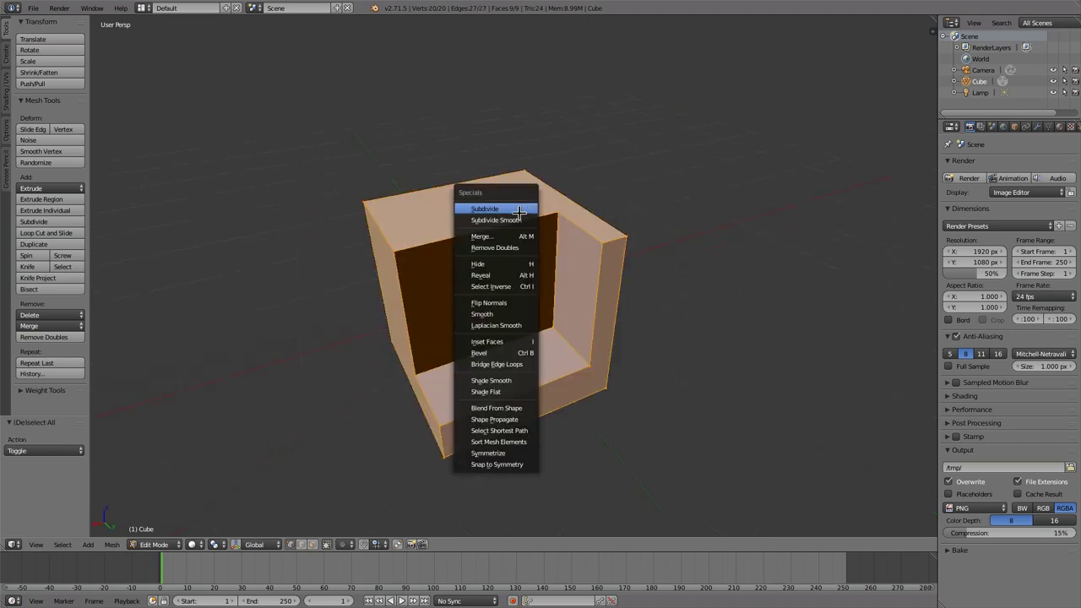
left_click(498, 247)
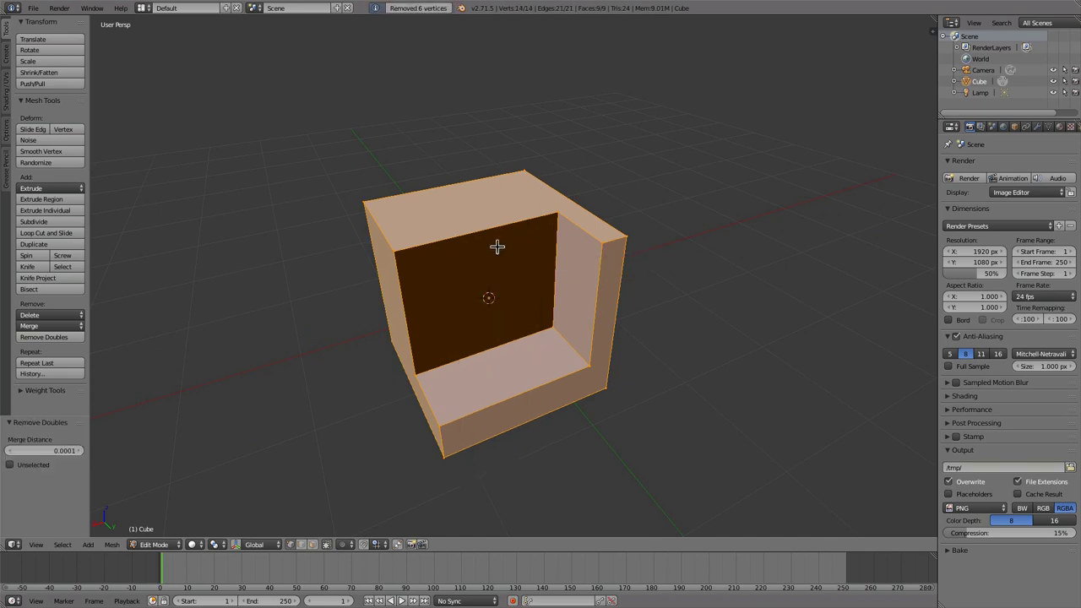
Step: Add an ico sphere to the mesh and move it about X -1.034, Y 1.190, Z -0.964 to overlap a lower corner
middle_click_drag(497, 247, 567, 228)
middle_click_drag(436, 320, 586, 236)
key("shift+a")
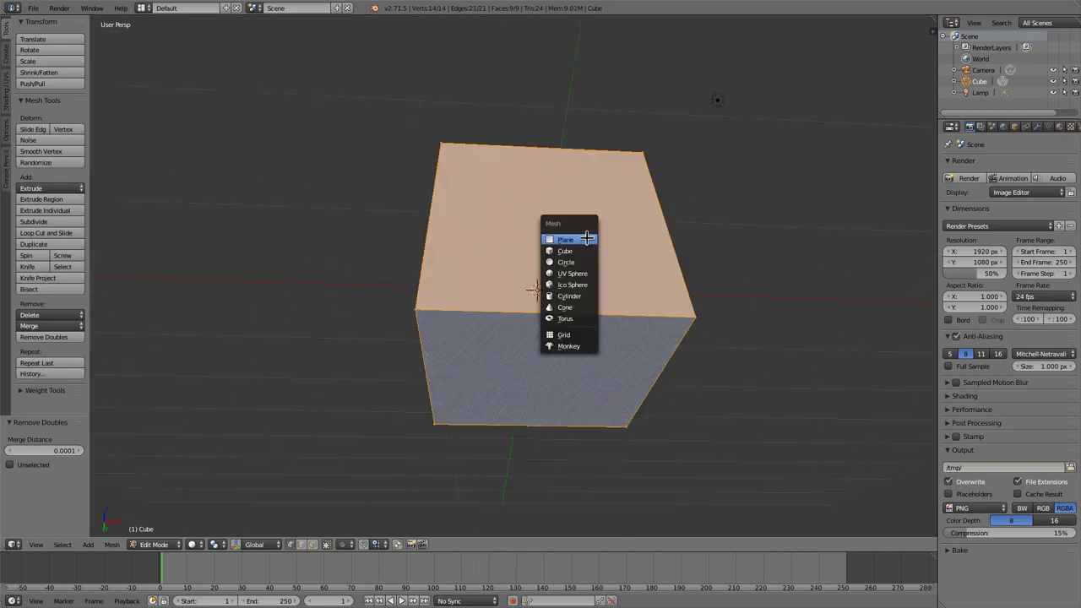
left_click(562, 285)
middle_click_drag(586, 309, 618, 322)
key("g")
left_click(515, 397)
middle_click_drag(495, 386, 620, 468)
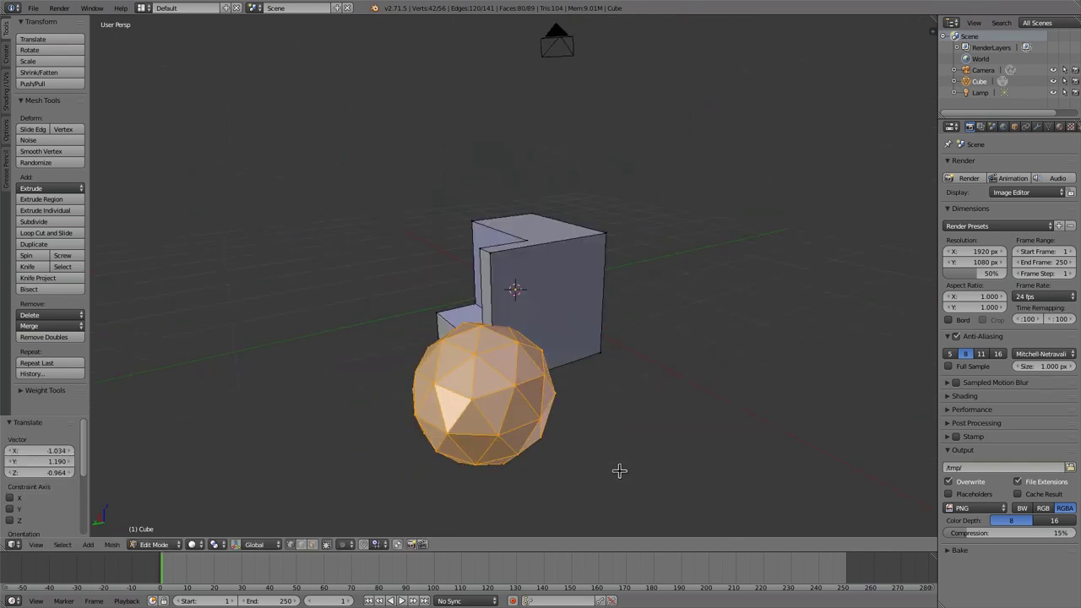
Step: Find the Intersect operation by searching for it and apply it to the ico sphere and the notched cube
key("space")
type("intersect")
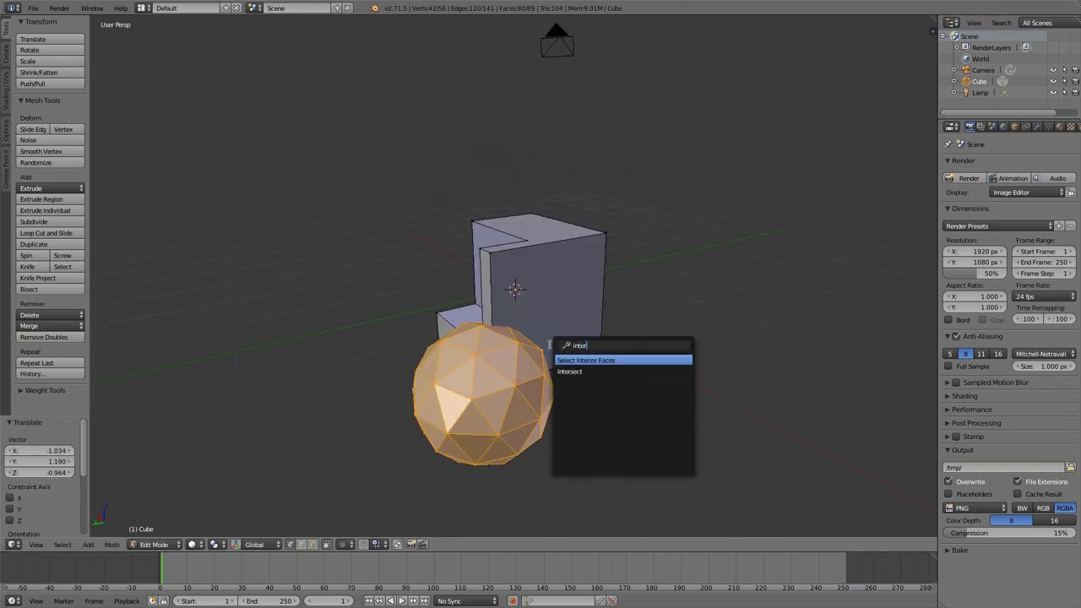
key("Down")
key("Return")
Step: Select the linked part of the ico sphere outside the cube in wireframe, delete its vertices, and restore solid shading
key("z")
right_click(445, 418)
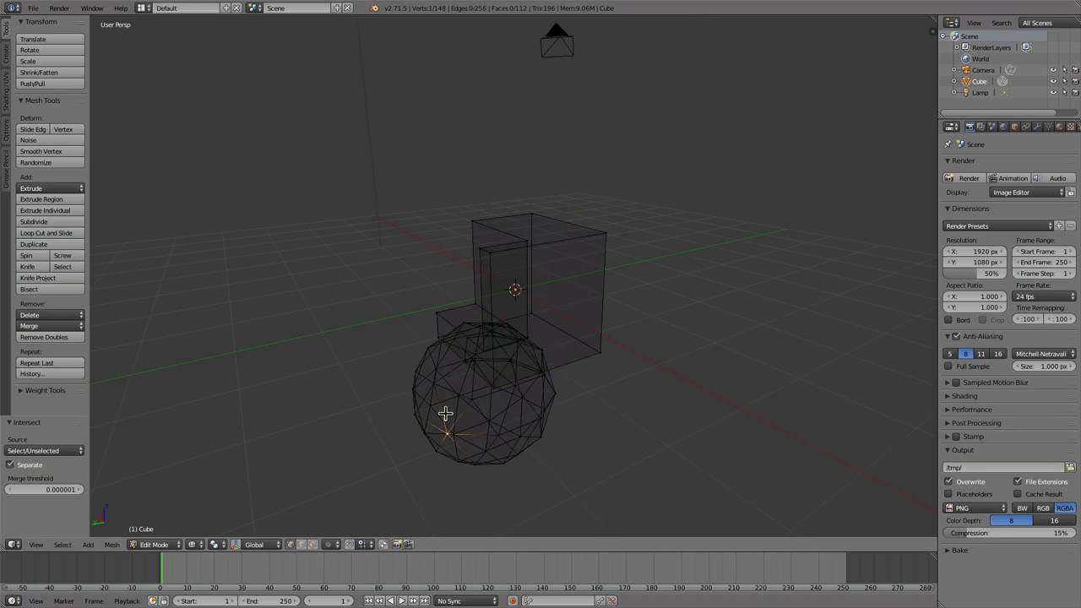
key("l")
key("x")
left_click(446, 415)
key("z")
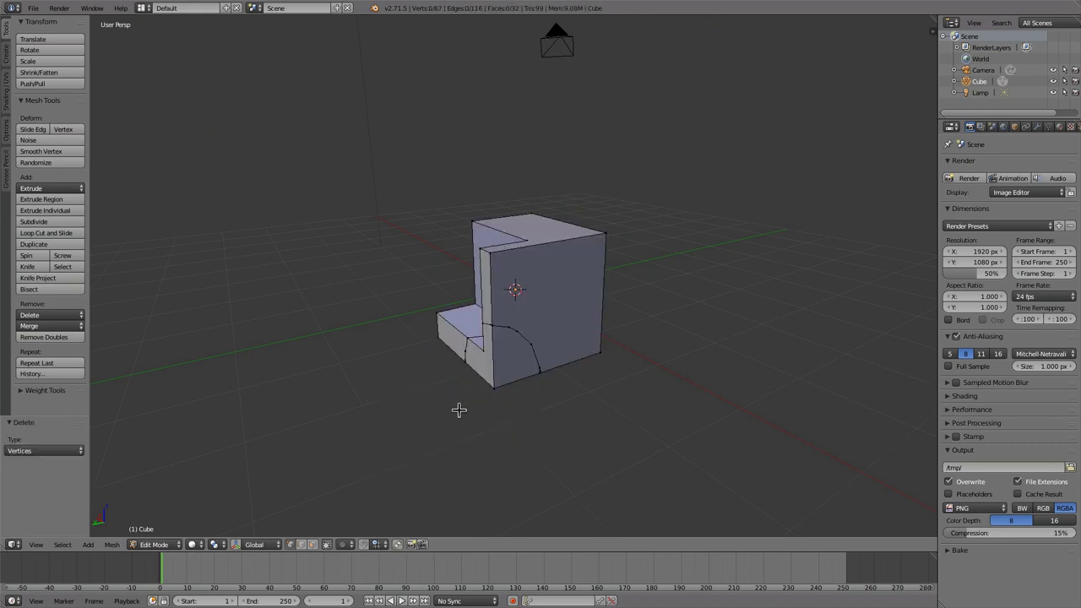
Step: Select the linked cube corner enclosed by the sphere's cut and delete its vertices
right_click(503, 385)
key("ctrl+l")
key("x")
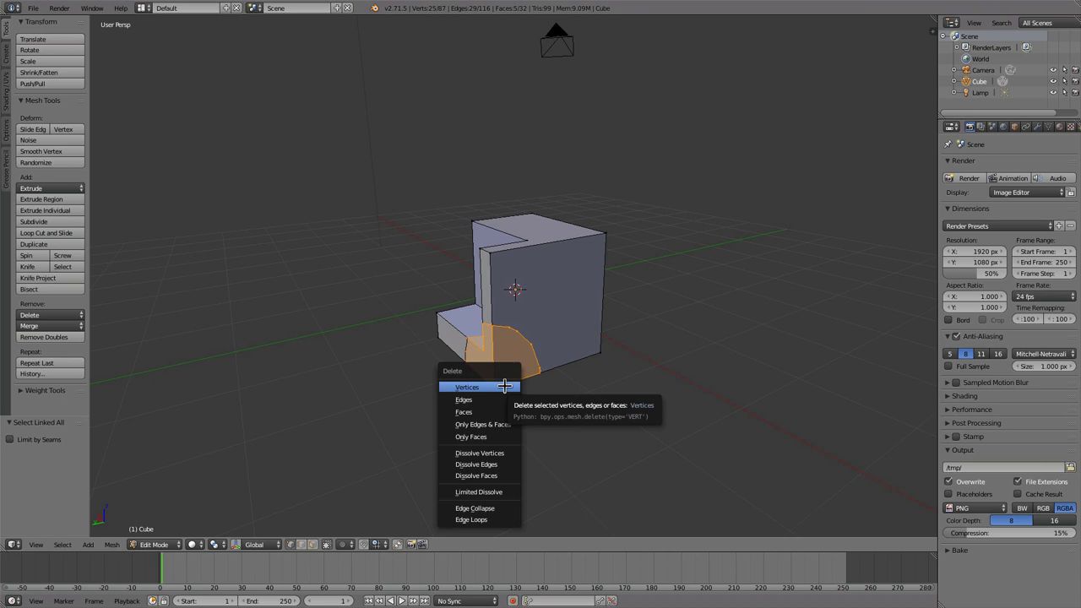
left_click(503, 382)
scroll(518, 349, "up", 3)
middle_click_drag(519, 349, 629, 276)
Step: Leave Edit Mode and delete the whole carved cube object
key("a")
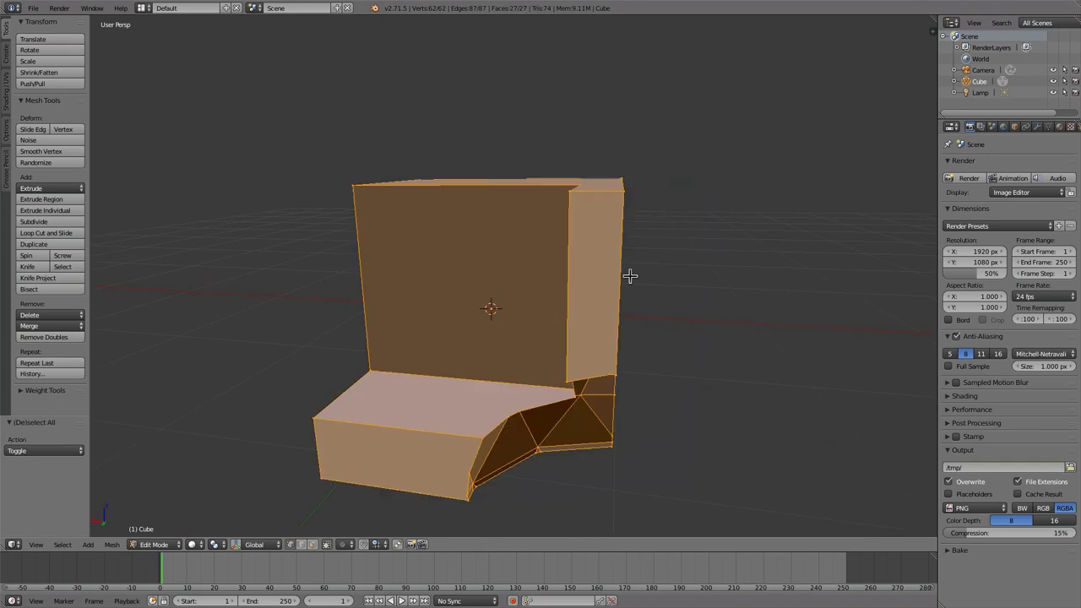
key("Tab")
key("x")
key("x")
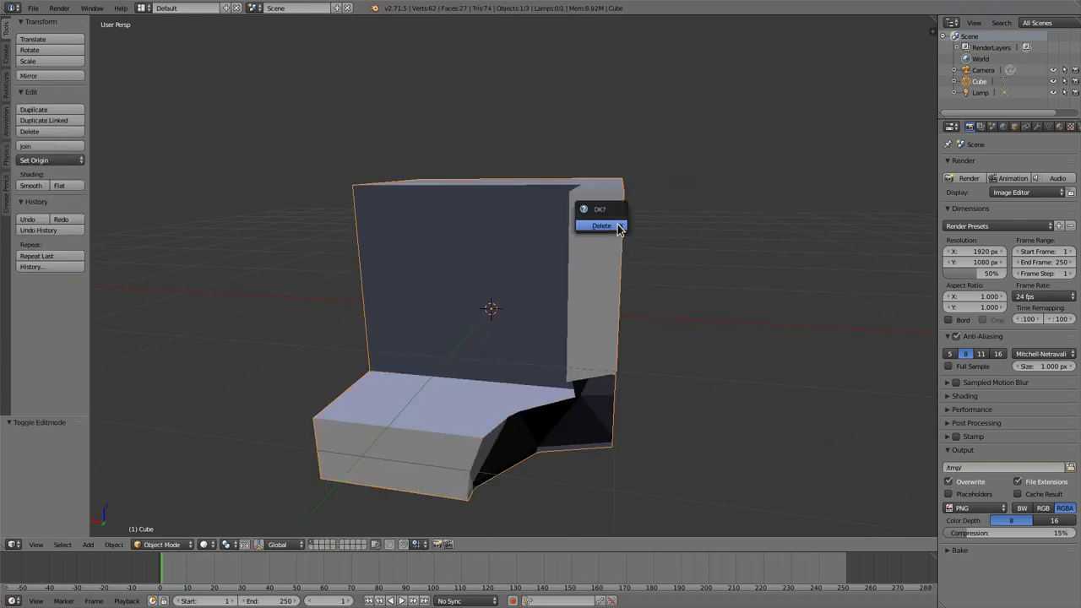
left_click(615, 228)
Step: Add a new cube mesh at the origin and view it from the front in orthographic projection
key("shift+a")
mouse_move(618, 228)
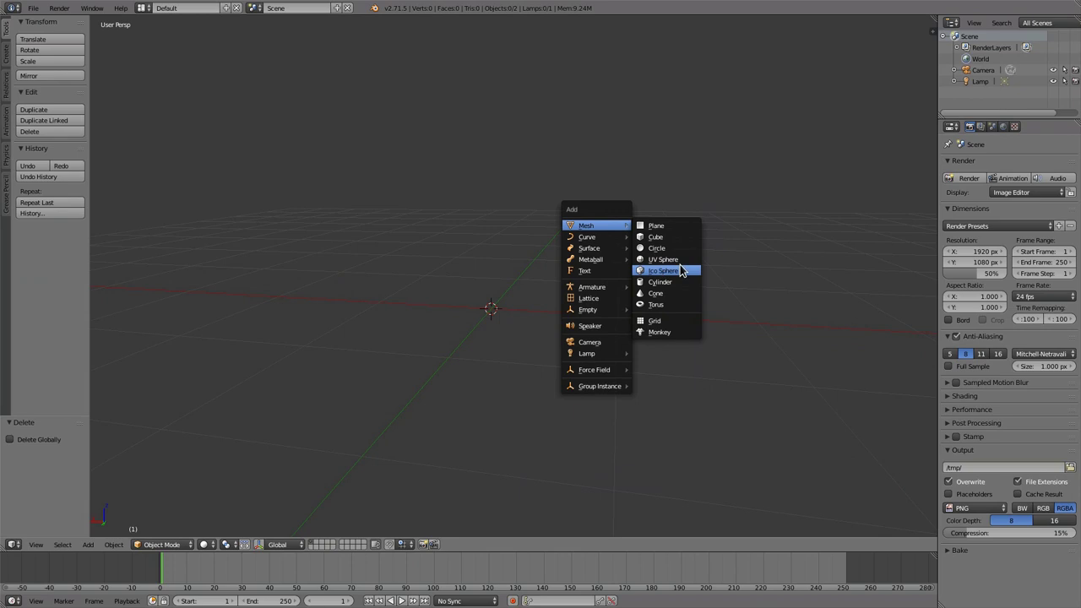
left_click(668, 238)
key("KP_1")
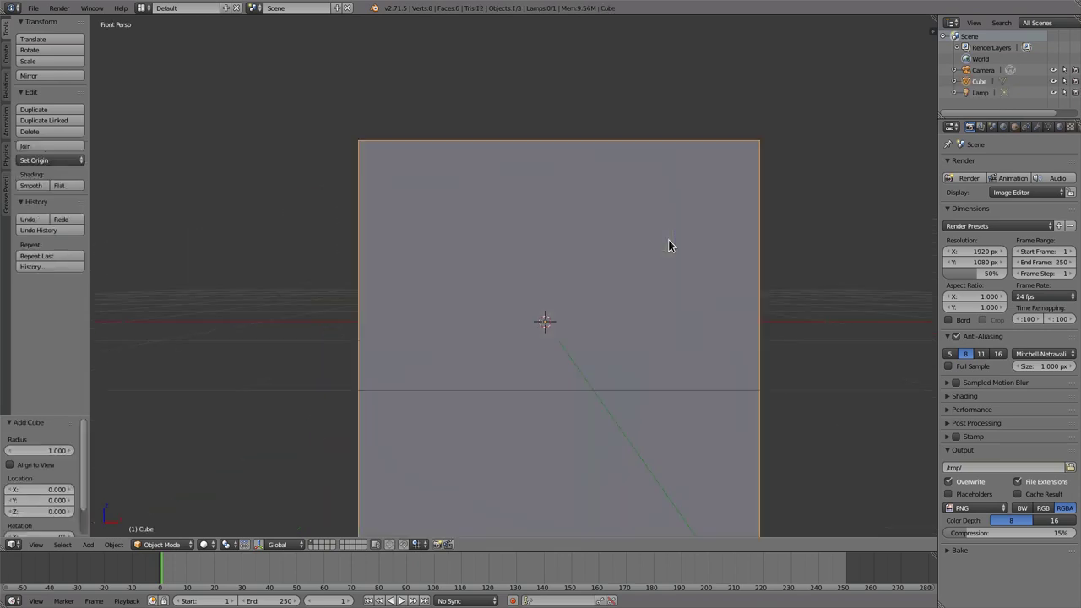
key("KP_7")
key("KP_5")
scroll(669, 242, "down", 6)
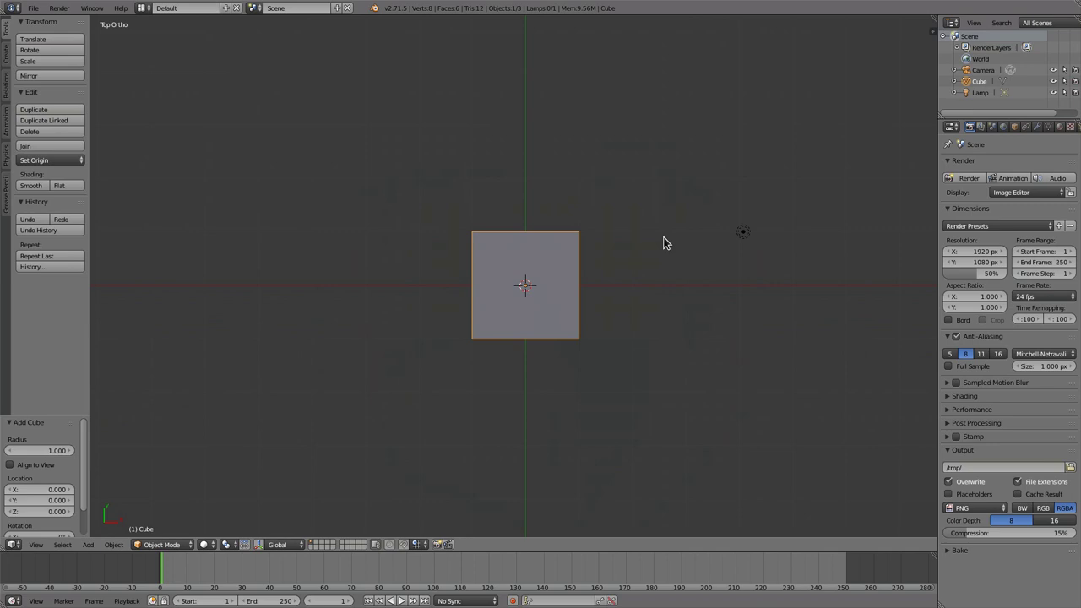
key("KP_1")
Step: Enter Edit Mode and scale the cube by 10 along Z to form a tall column
key("Tab")
middle_click_drag(552, 228, 557, 191)
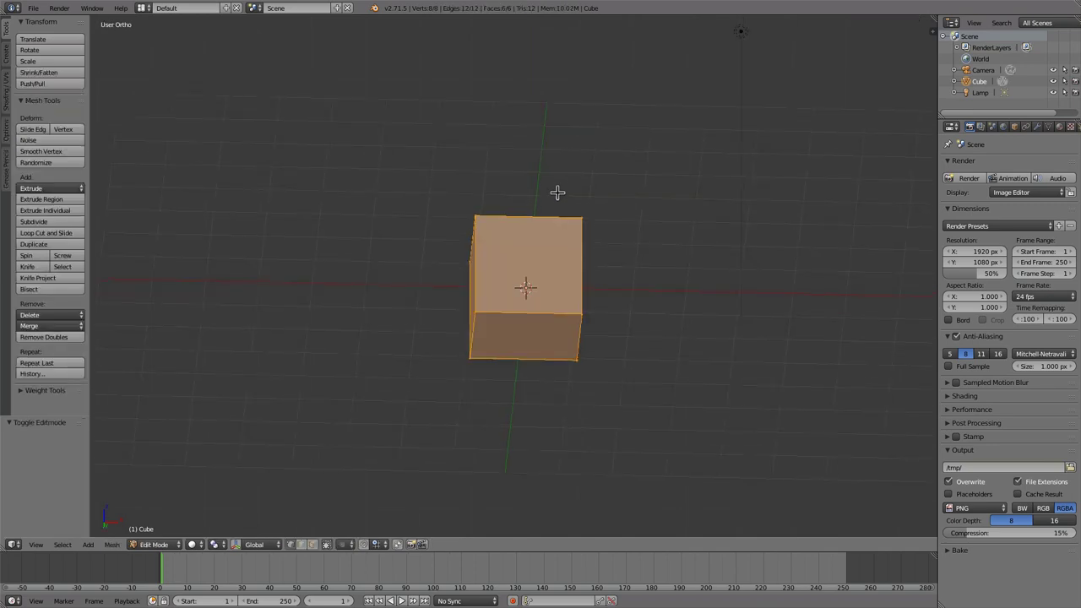
type("sz")
type("10")
key("Return")
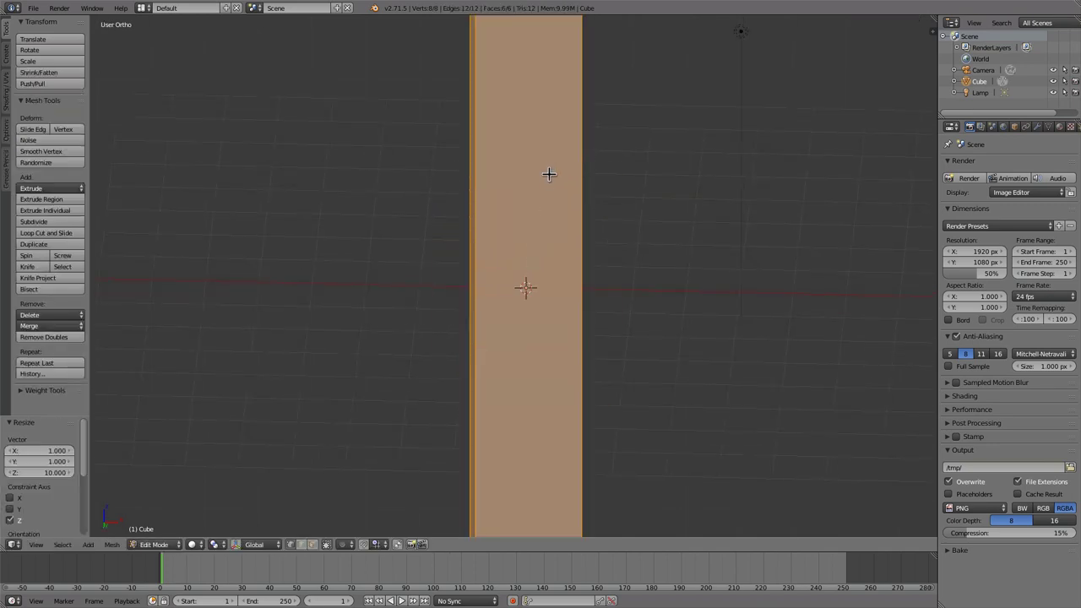
Step: Add 20 evenly spaced horizontal loop cuts along the column
scroll(578, 380, "down", 4)
key("ctrl+r")
type("20")
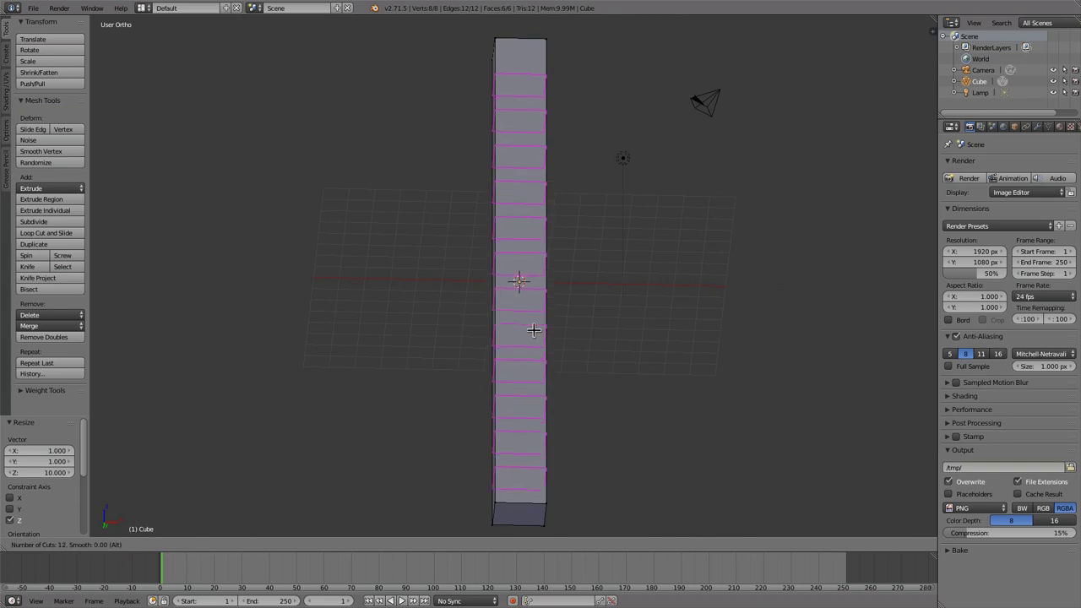
key("Return")
Step: Select the whole column in front view and bend it, clamping off, into an overlapping spiral of about 150 degrees; leave Edit Mode
key("KP_1")
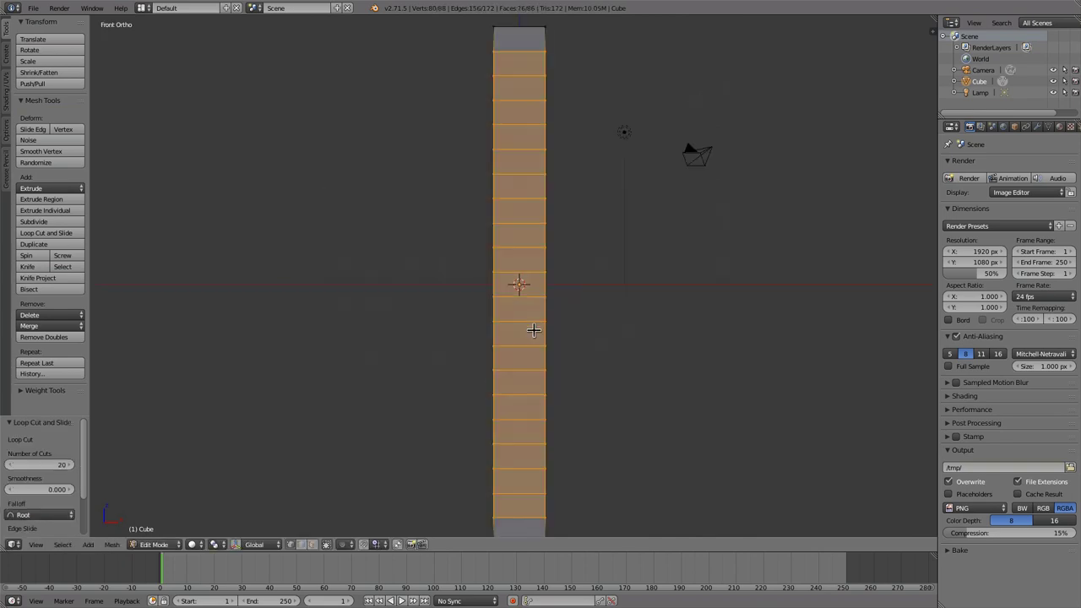
key("a")
scroll(571, 211, "down", 3)
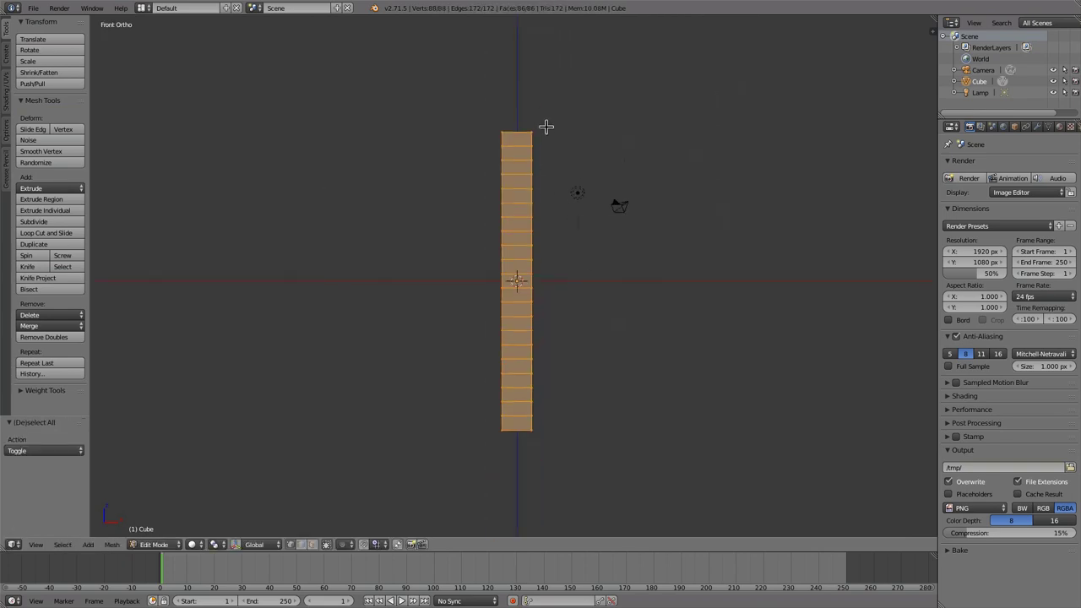
key("shift+w")
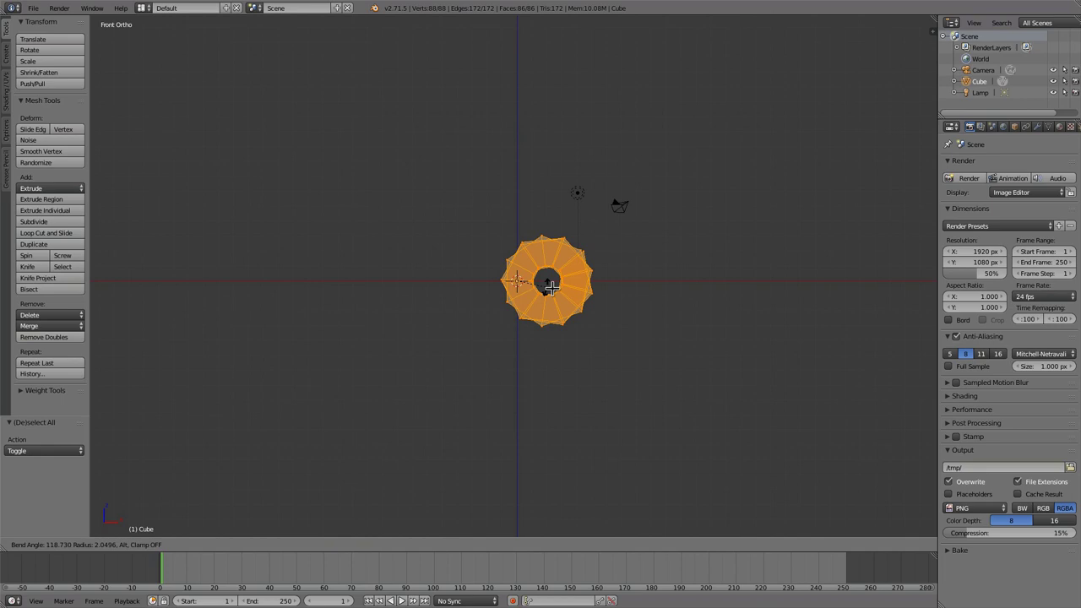
key("Escape")
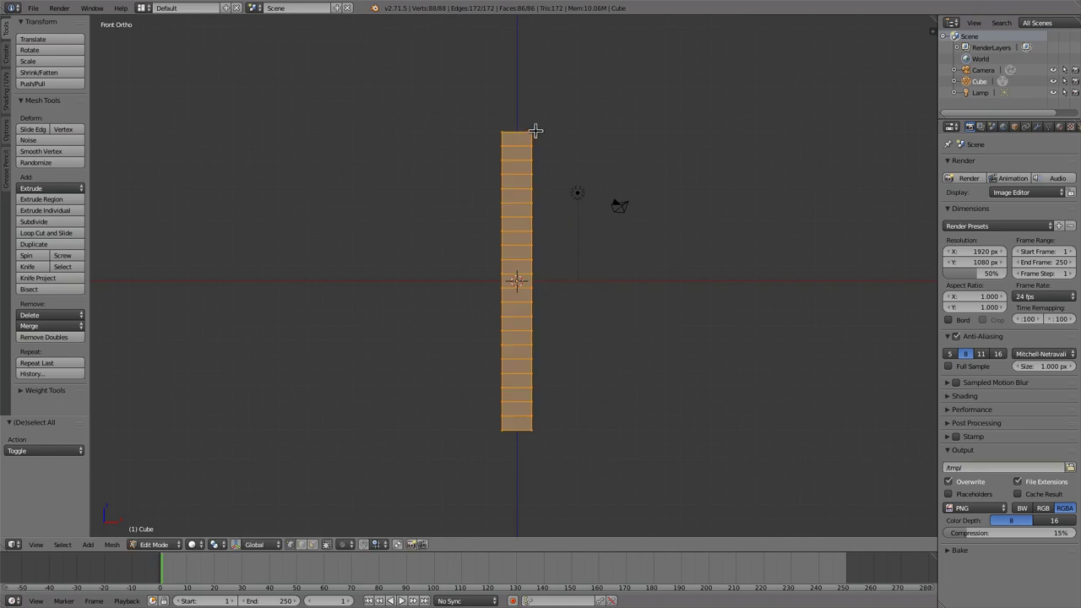
key("shift+w")
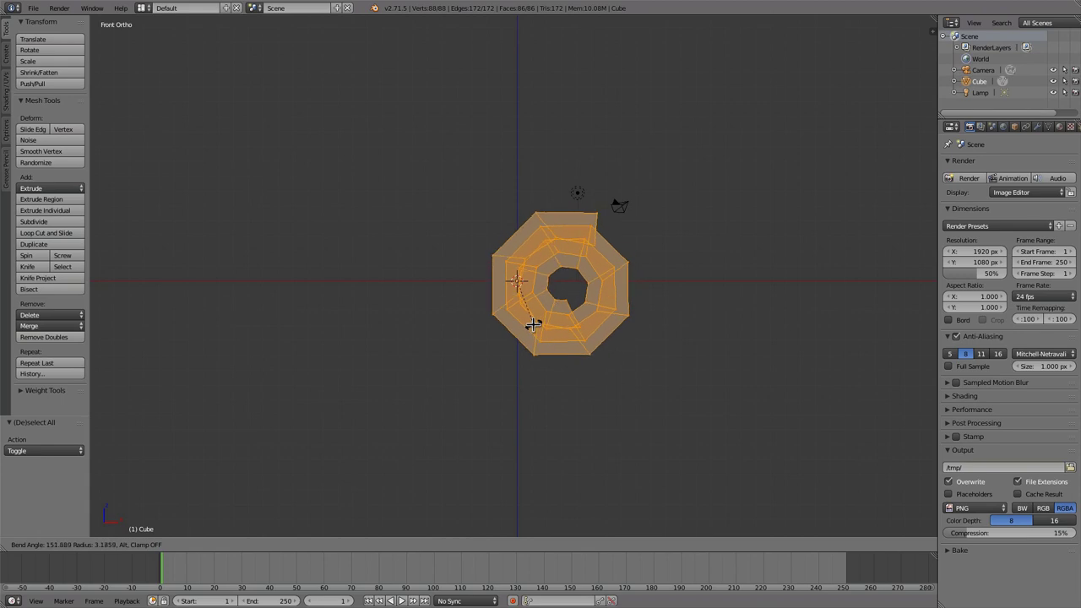
left_click(525, 326)
key("Tab")
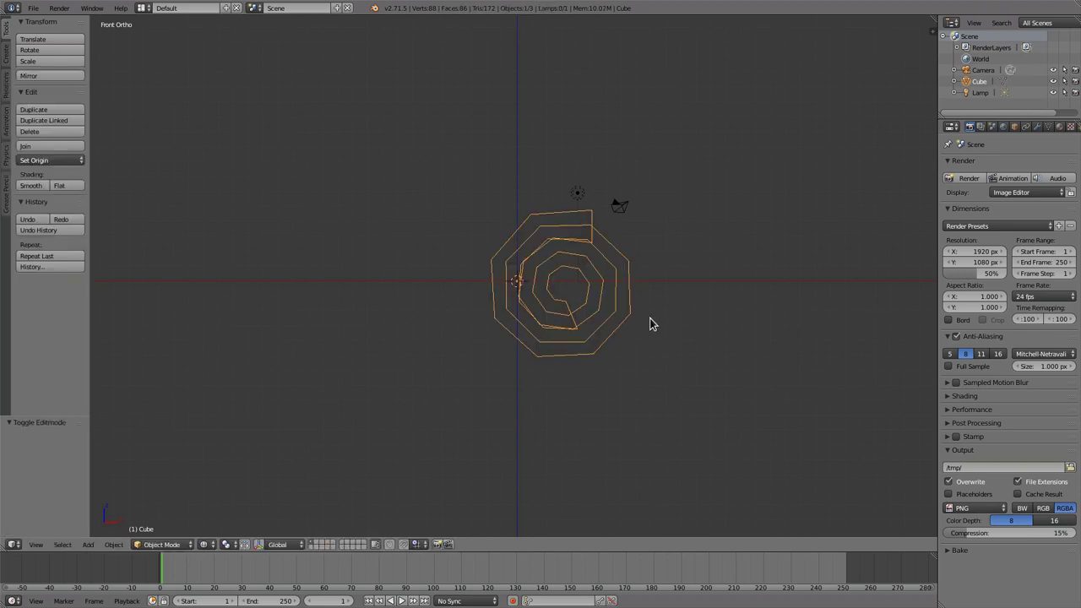
Step: Show the spiral in solid display and add a Subdivision Surface modifier with 2 view subdivisions
scroll(650, 324, "up", 3)
key("z")
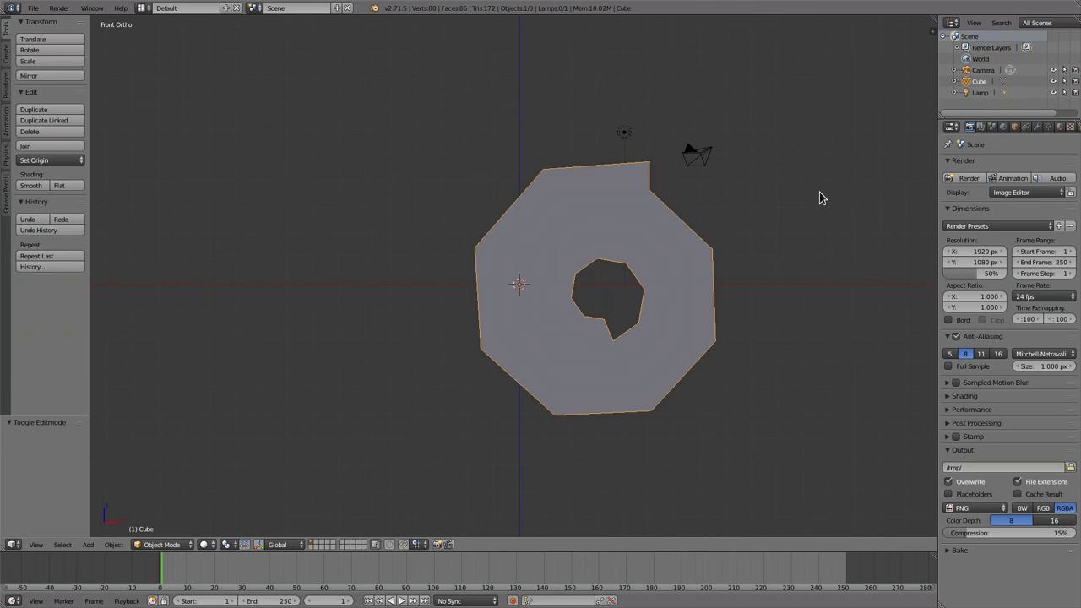
middle_click_drag(819, 198, 717, 244)
left_click(1047, 128)
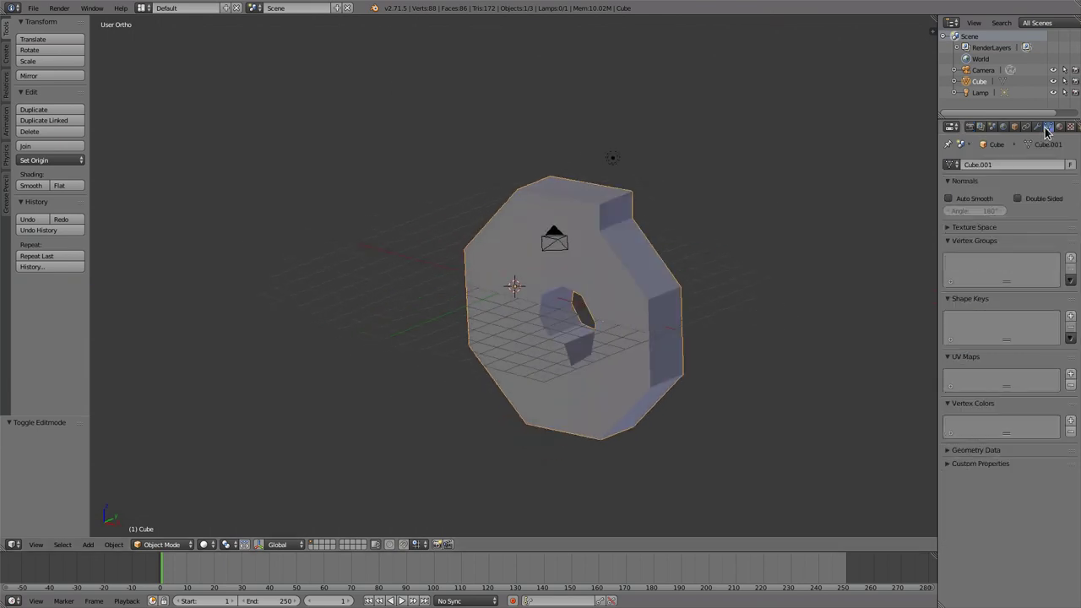
left_click(1037, 126)
left_click(1016, 165)
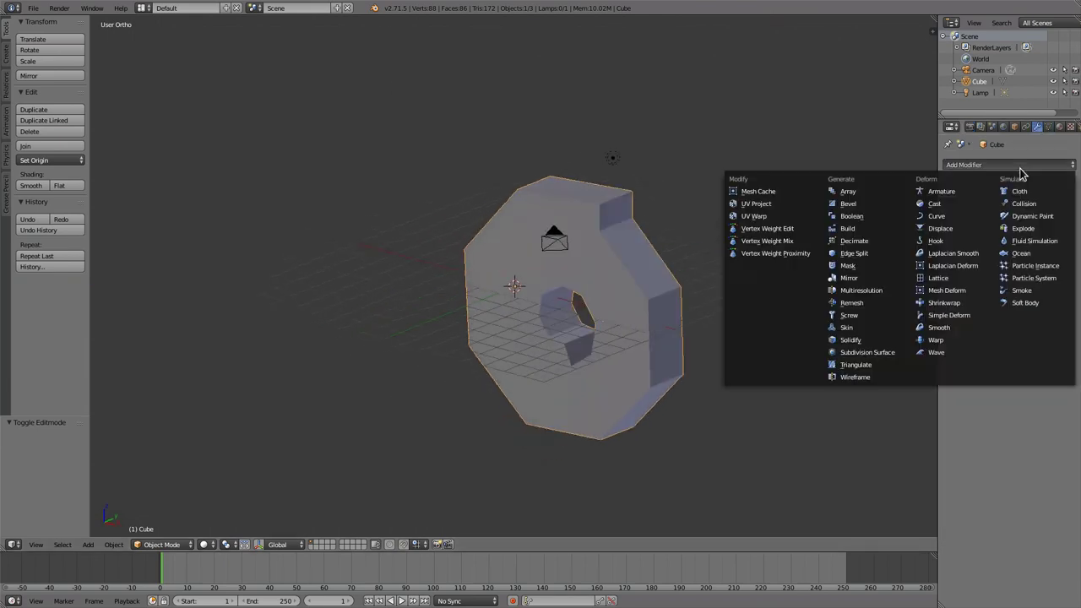
left_click(864, 351)
left_click(1000, 243)
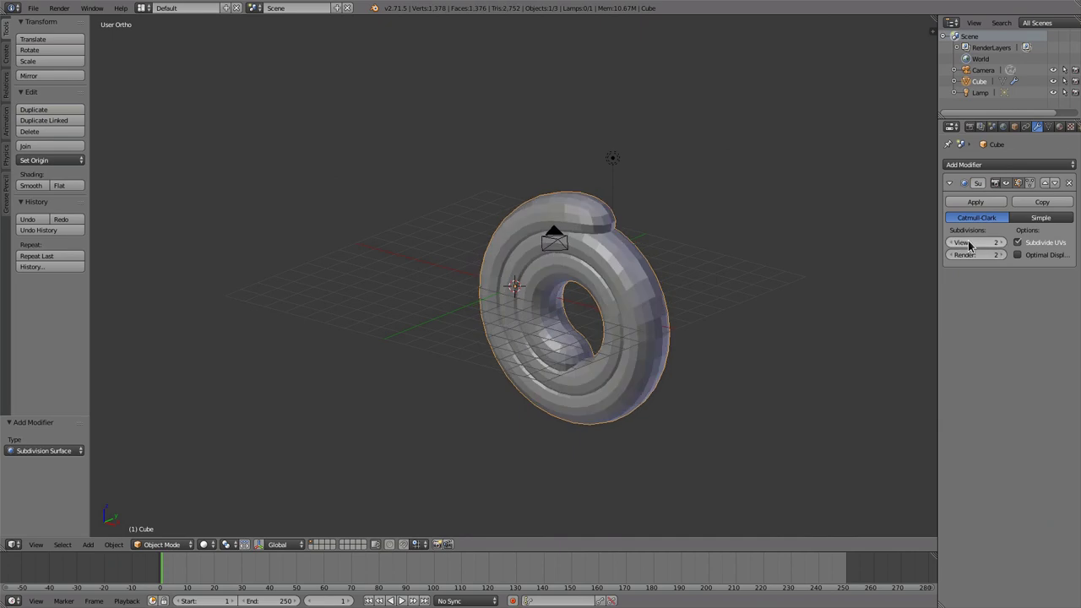
Step: Examine the spiral's overlapping interior geometry up close in both solid and wireframe display
scroll(618, 260, "up", 5)
key("z")
mouse_move(618, 260)
middle_mouse_down()
mouse_move(670, 236)
mouse_move(647, 271)
mouse_move(430, 237)
mouse_move(651, 288)
mouse_move(608, 215)
middle_mouse_up()
key("z")
scroll(669, 236, "down", 4)
scroll(644, 270, "up", 5)
key("z")
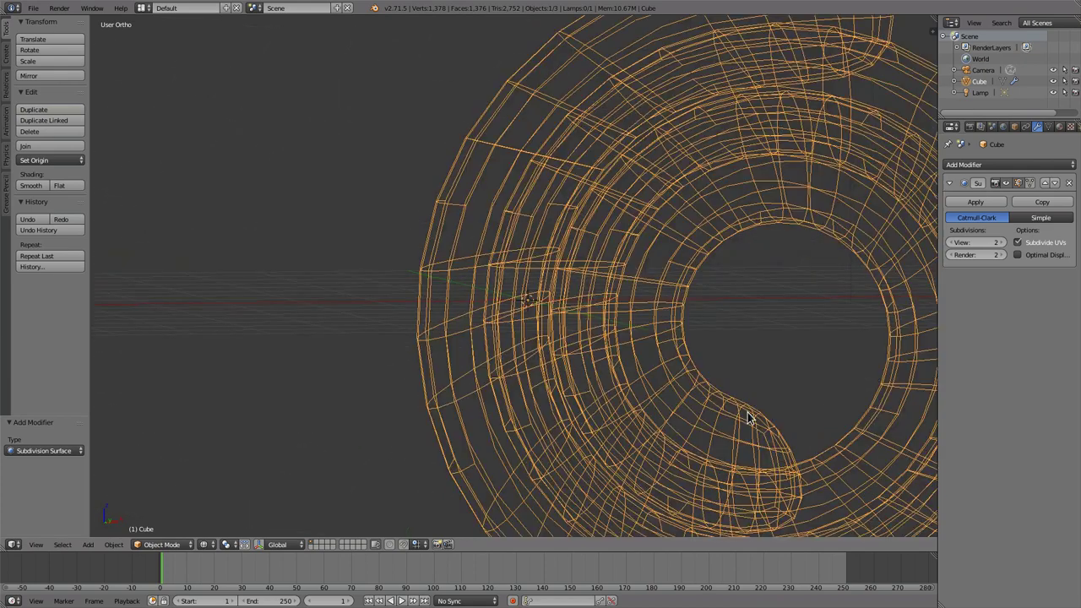
scroll(749, 401, "down", 2)
middle_click_drag(749, 401, 576, 230)
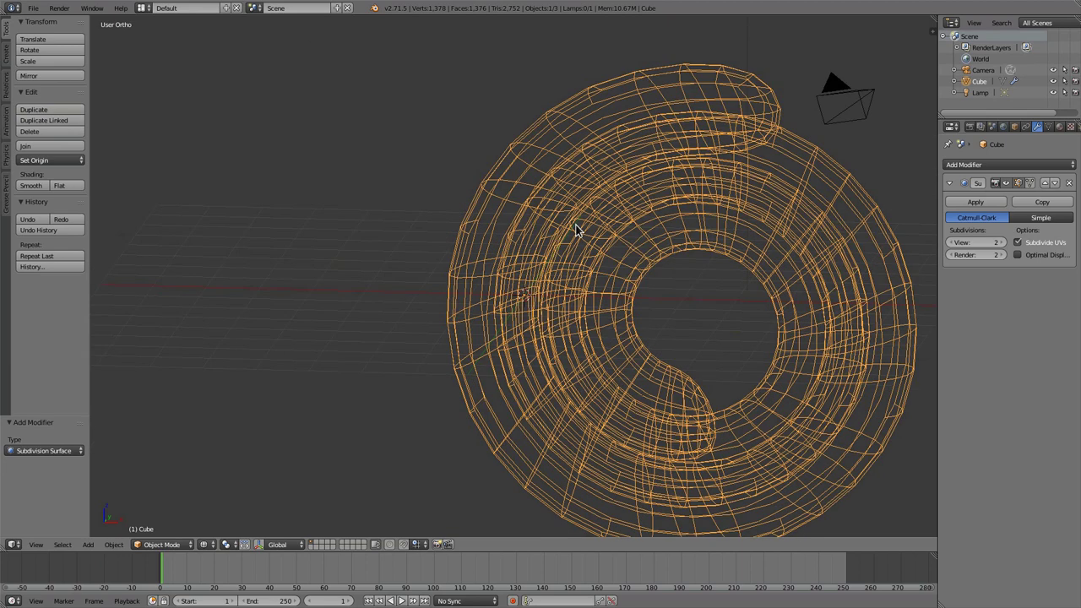
Step: Apply the Subdivision Surface modifier to the spiral and return to solid display
left_click(988, 202)
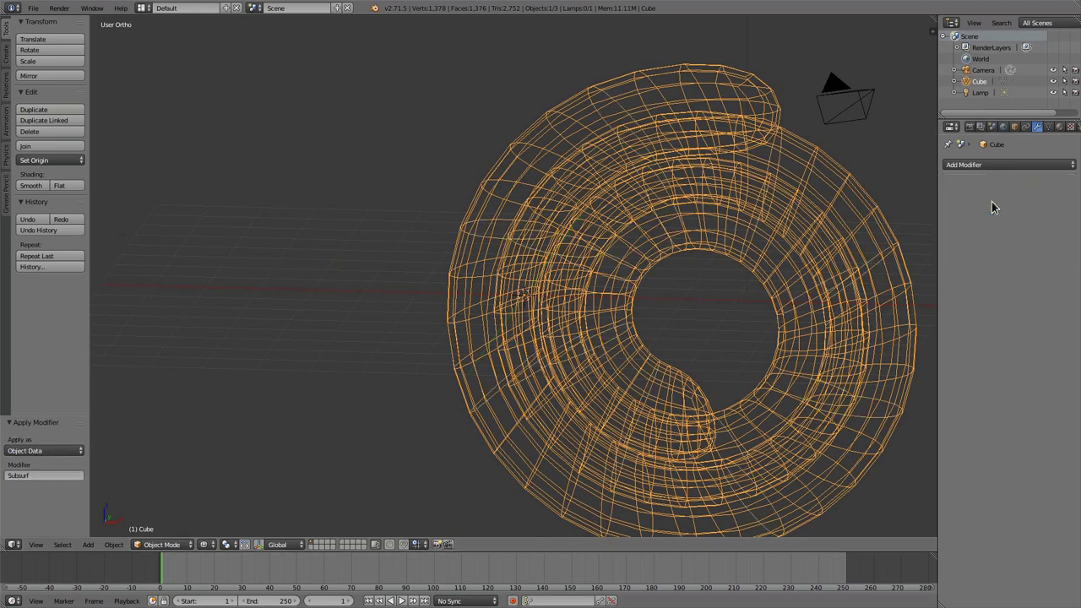
key("z")
key("Tab")
key("Tab")
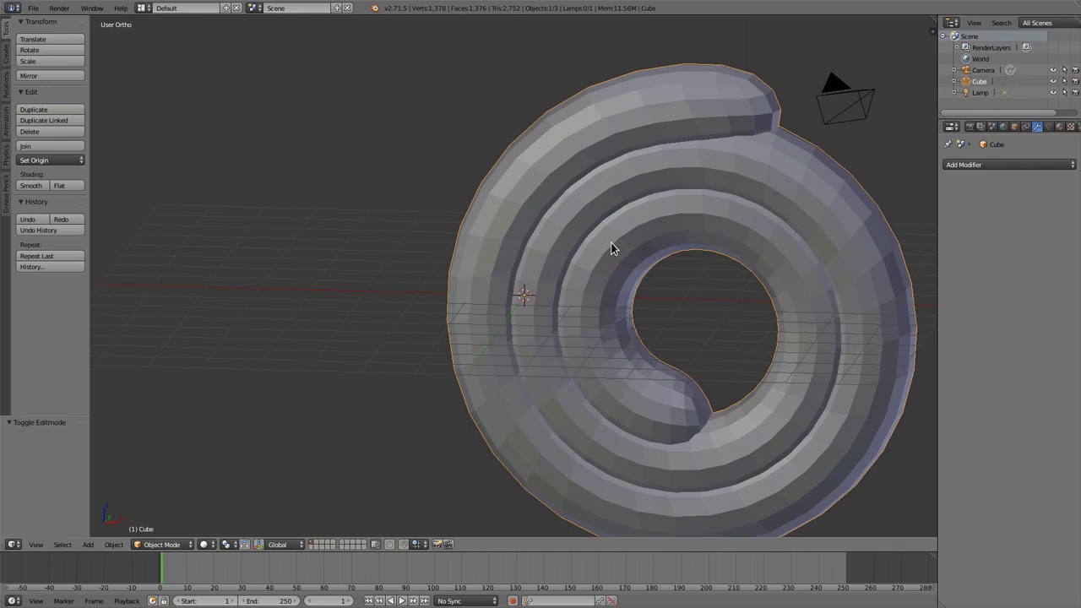
Step: Run Intersect on the spiral mesh in Edit Mode with the source set to Self Intersect and inspect the cut edges in wireframe
key("Tab")
key("space")
type("intersect")
key("Return")
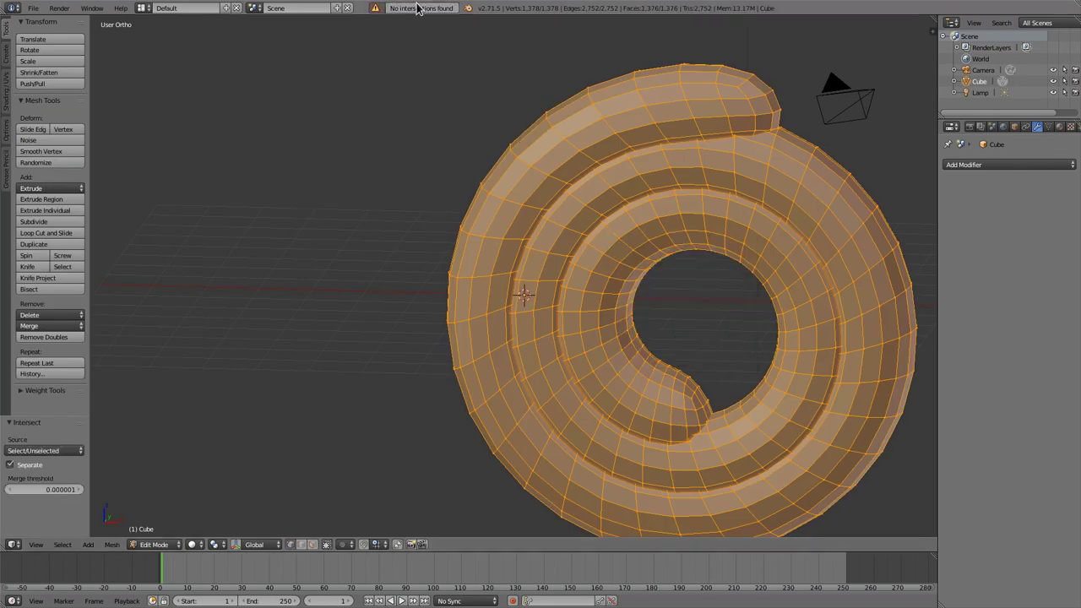
left_click(59, 450)
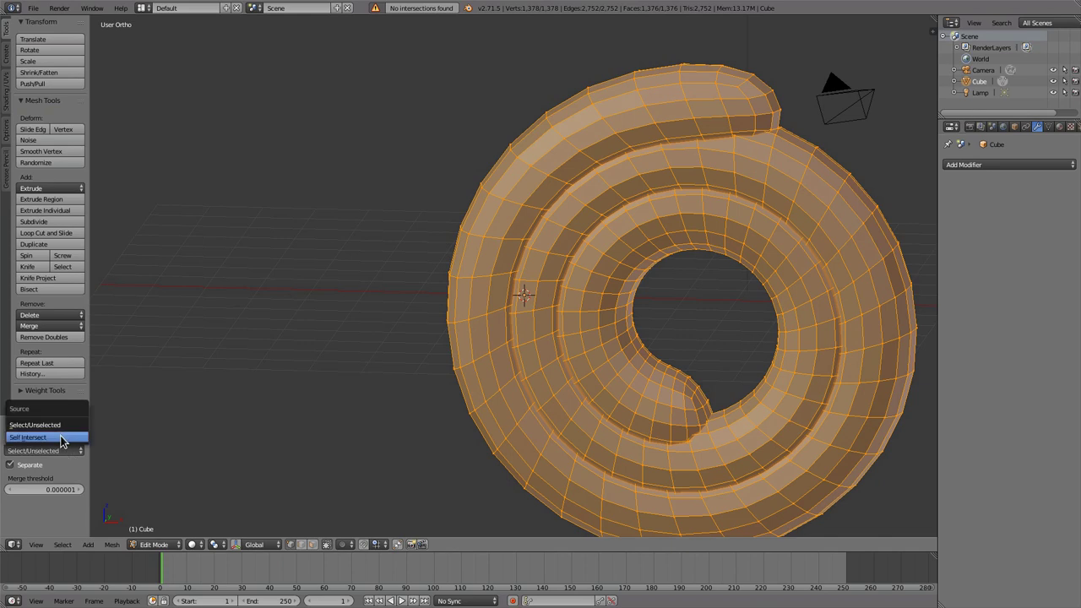
left_click(34, 437)
key("z")
middle_click_drag(524, 287, 501, 247)
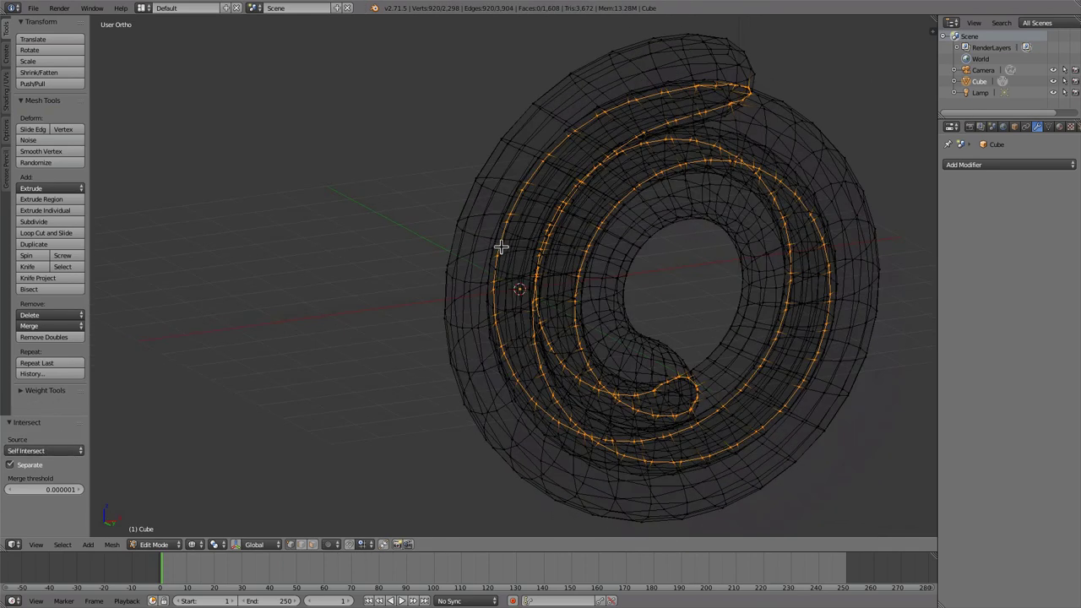
middle_click_drag(693, 195, 598, 139)
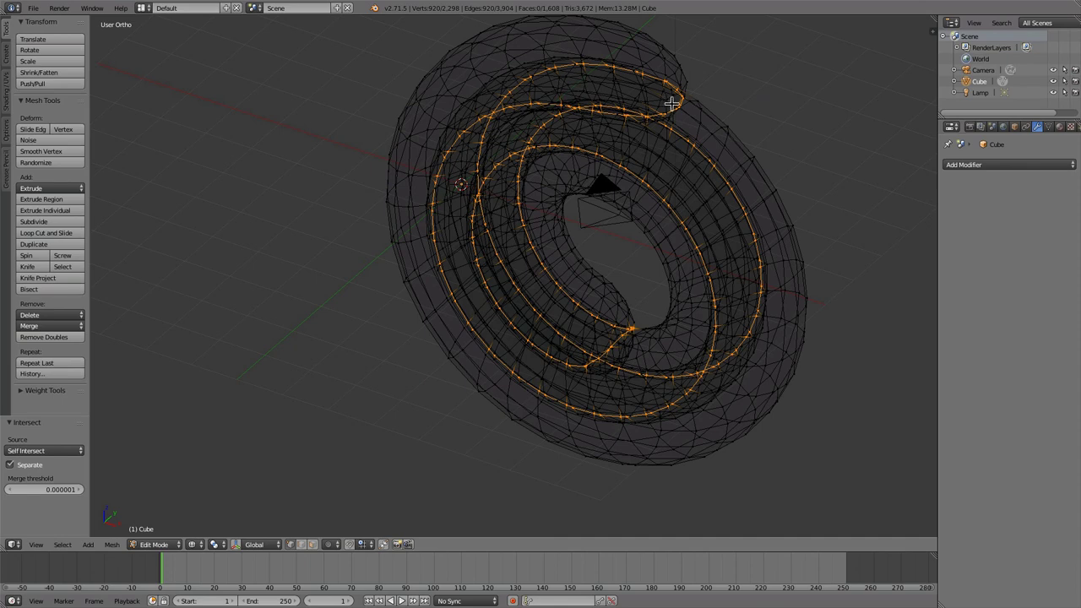
Step: In face selection mode, select the linked outer shell of the spiral and invert the selection to get the interior faces
key("ctrl+Tab")
key("f")
key("z")
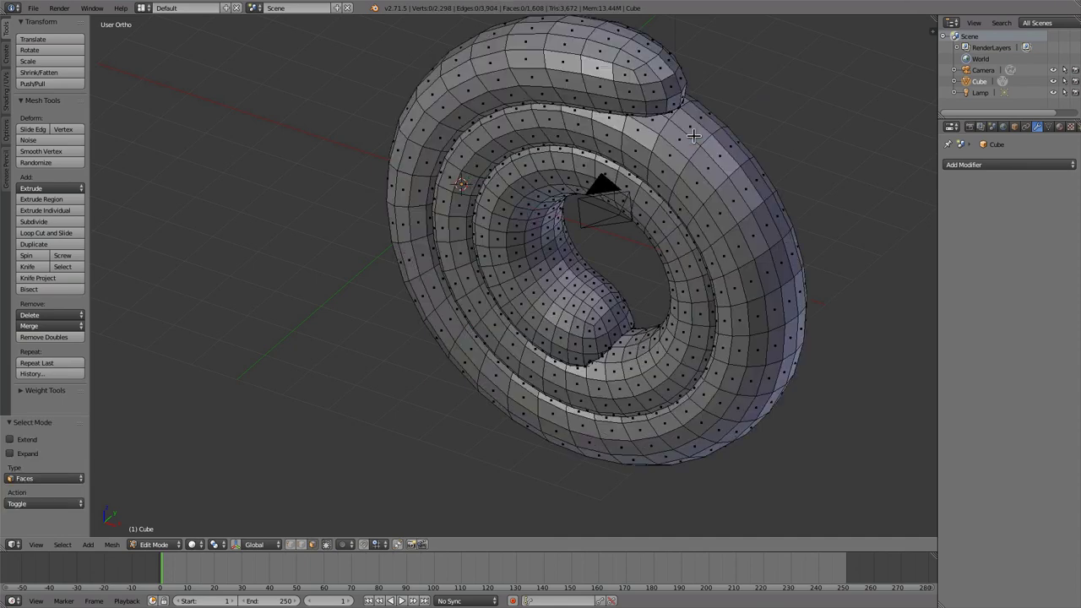
right_click(657, 78)
key("ctrl+l")
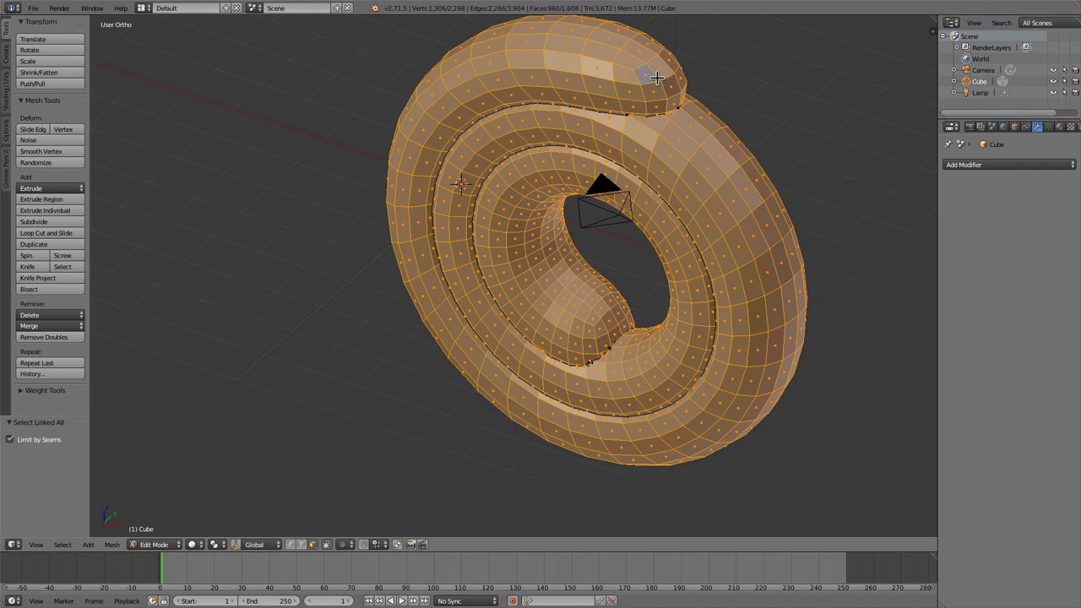
key("z")
key("ctrl+i")
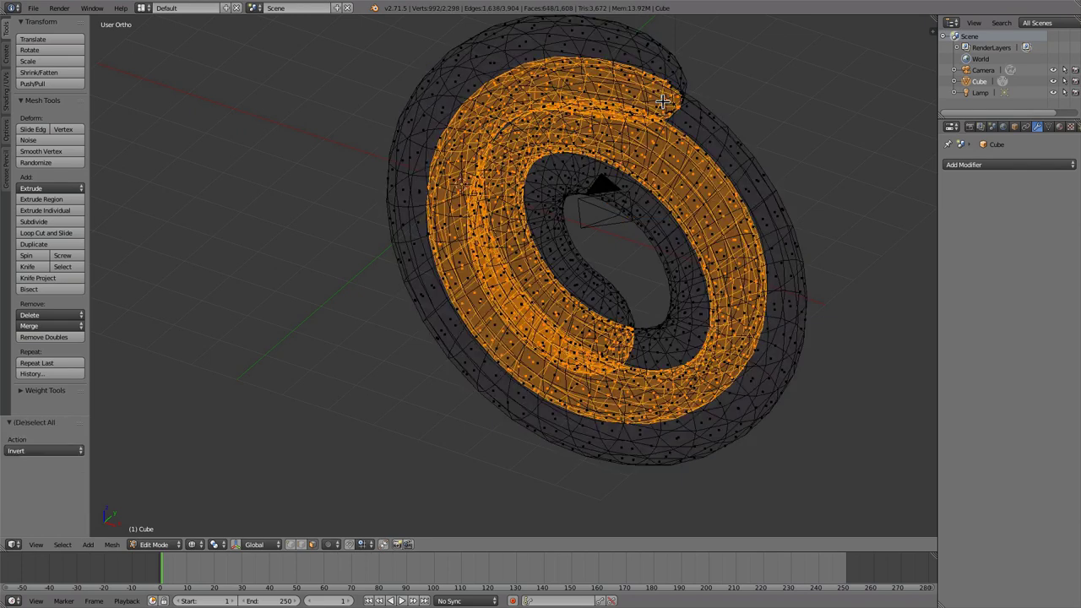
Step: Move the selected interior faces 5 units along Y, away from the outer shell
middle_click_drag(670, 113, 668, 220)
key("g")
key("y")
key("5")
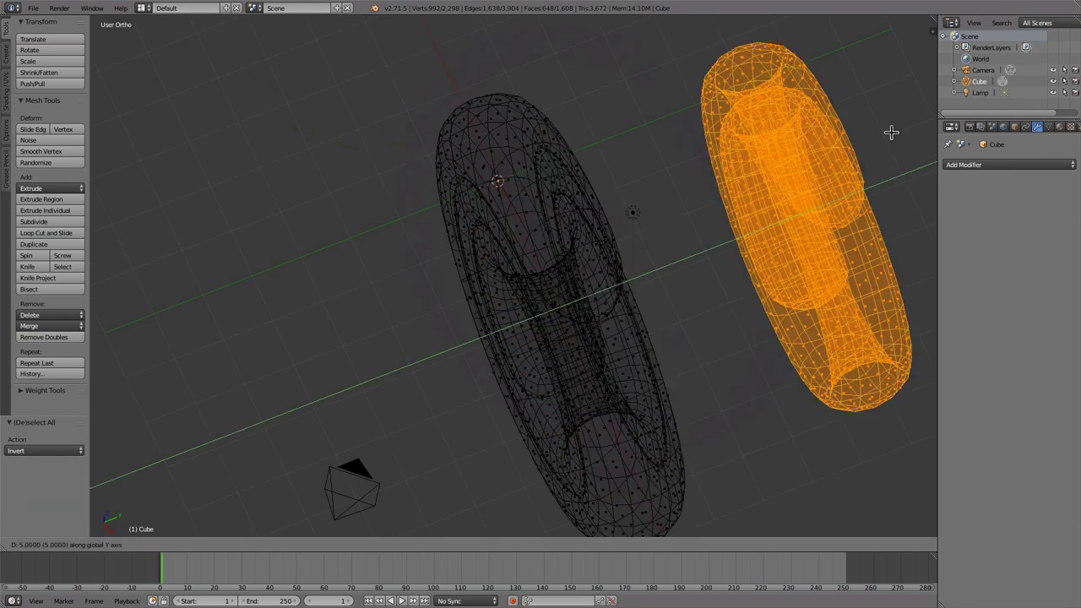
key("Return")
key("z")
mouse_move(891, 132)
middle_mouse_down()
mouse_move(568, 200)
mouse_move(444, 212)
mouse_move(586, 200)
mouse_move(662, 232)
middle_mouse_up()
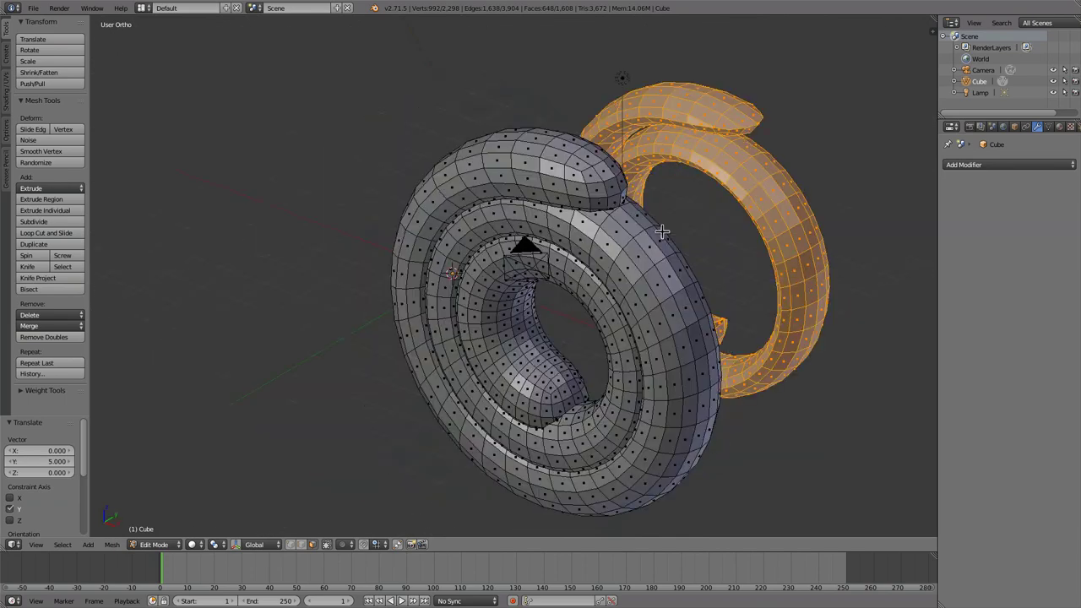
Step: Try moving three individual faces along the outer shell's inner groove to test the seam, cancelling each move
left_click(301, 545)
scroll(493, 356, "up", 4)
key("ctrl+Tab")
left_click(590, 300)
middle_click_drag(586, 289, 643, 204)
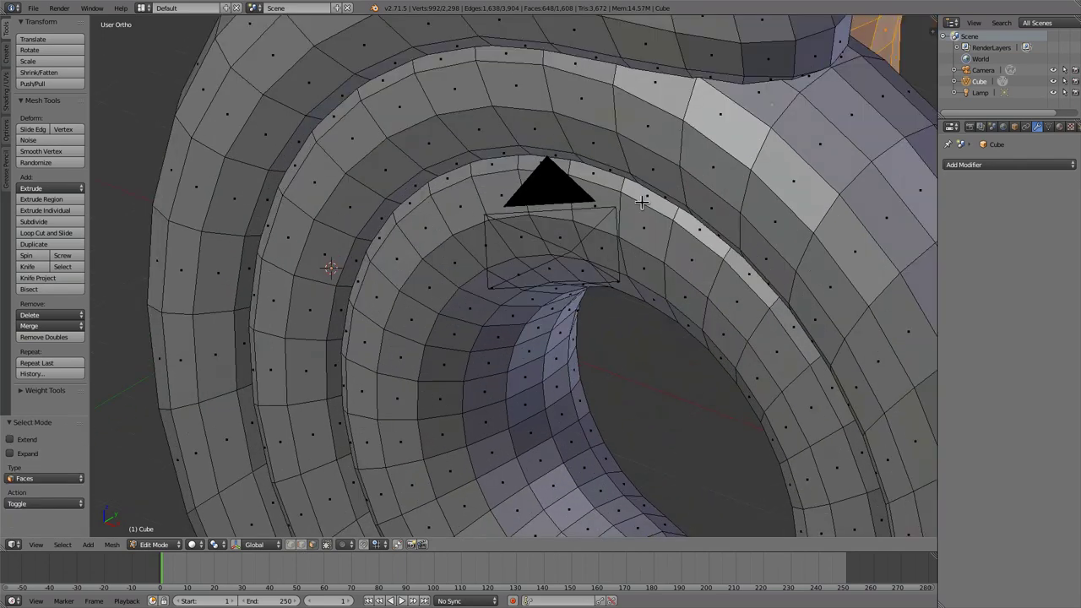
right_click(636, 201)
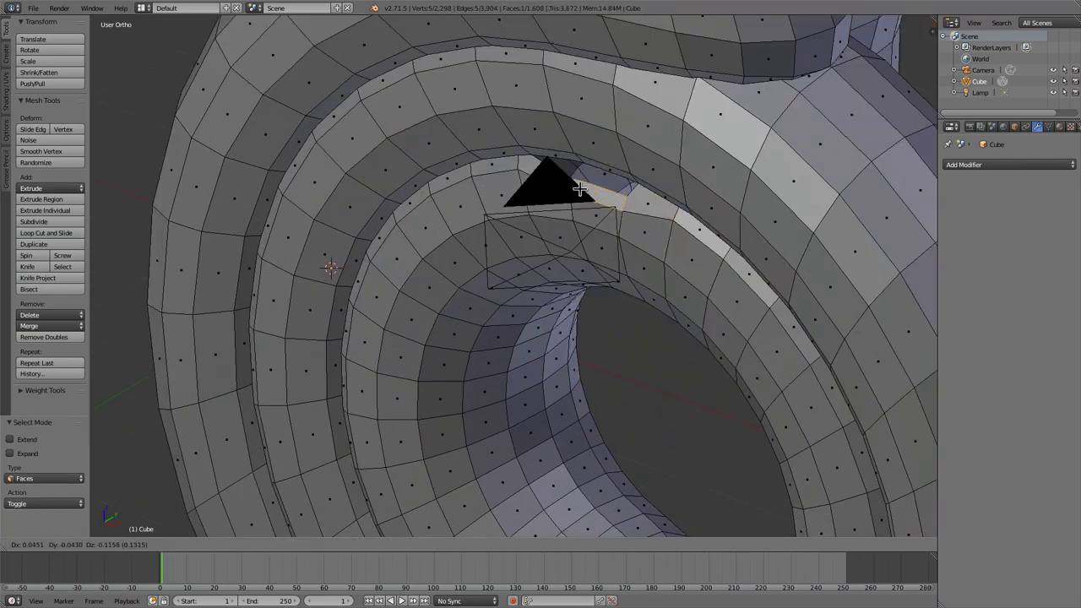
right_click(519, 164)
key("g")
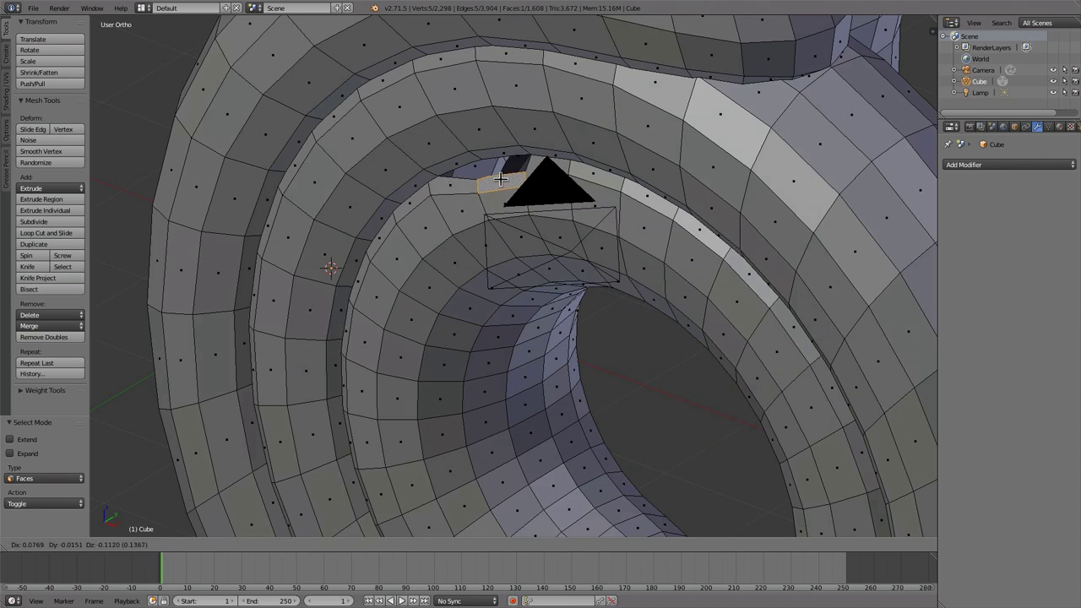
right_click(499, 176)
right_click(453, 176)
key("g")
right_click(450, 185)
scroll(461, 179, "down", 2)
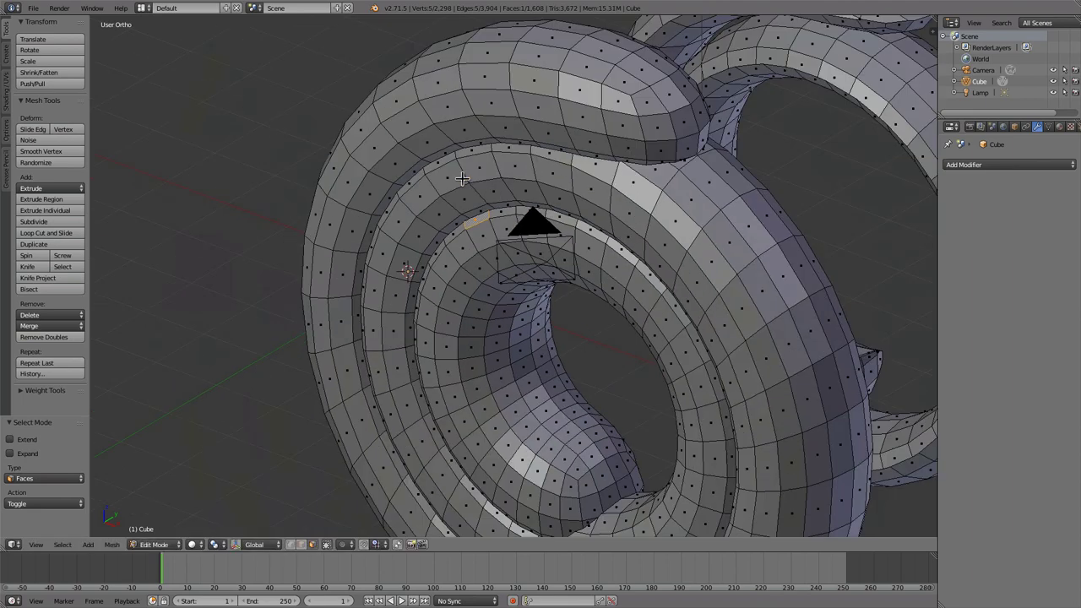
Step: Clear the selection in edge mode, select all non-manifold edges and remove their duplicate vertices
left_click(302, 545)
key("a")
scroll(568, 243, "down", 3)
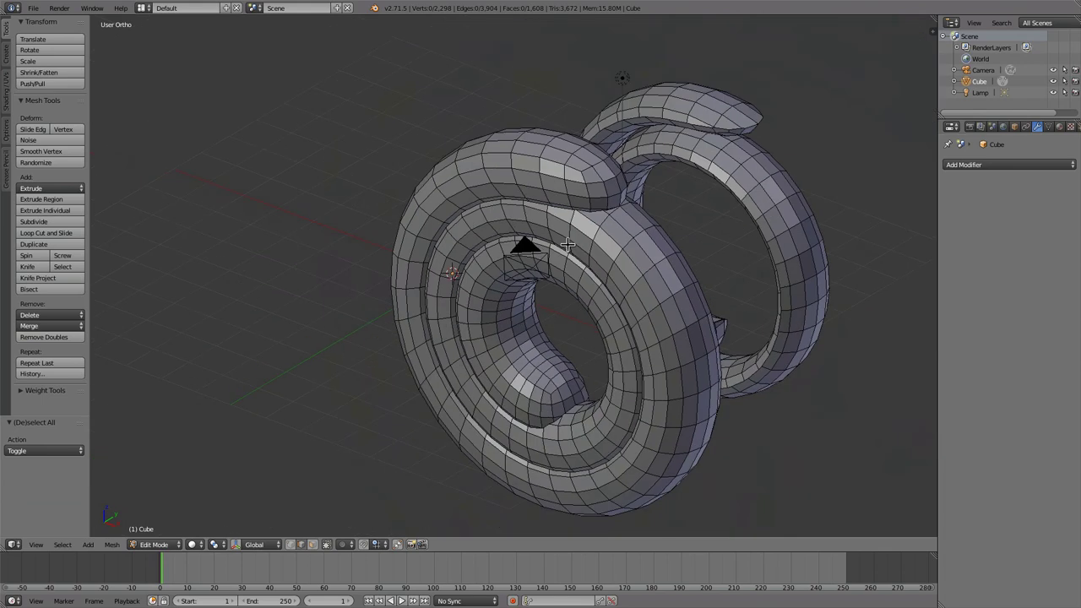
key("ctrl+shift+alt+m")
key("z")
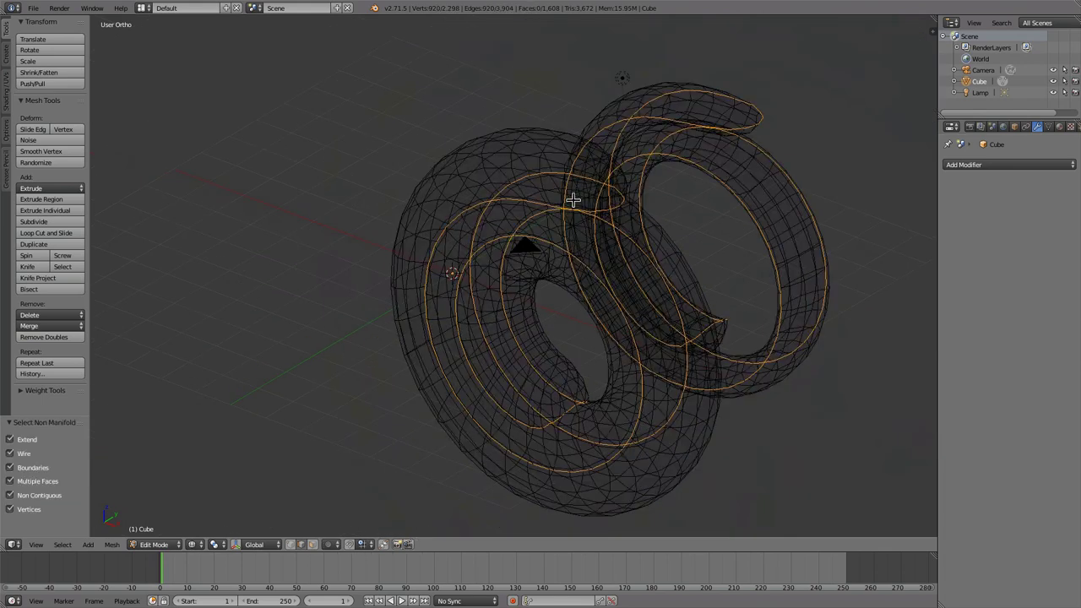
middle_click_drag(573, 199, 485, 183)
key("w")
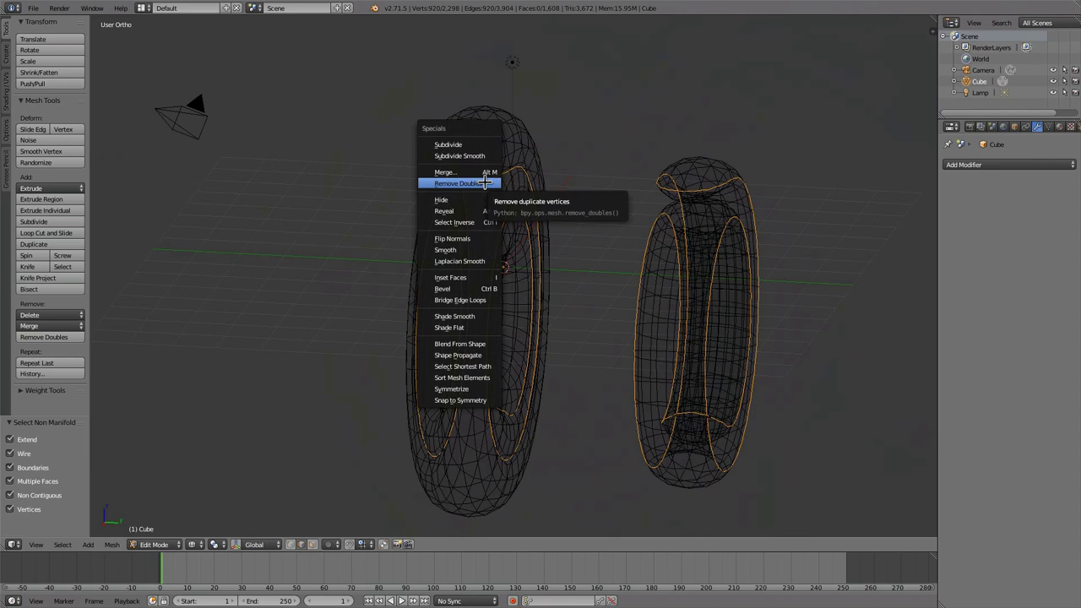
left_click(486, 184)
key("z")
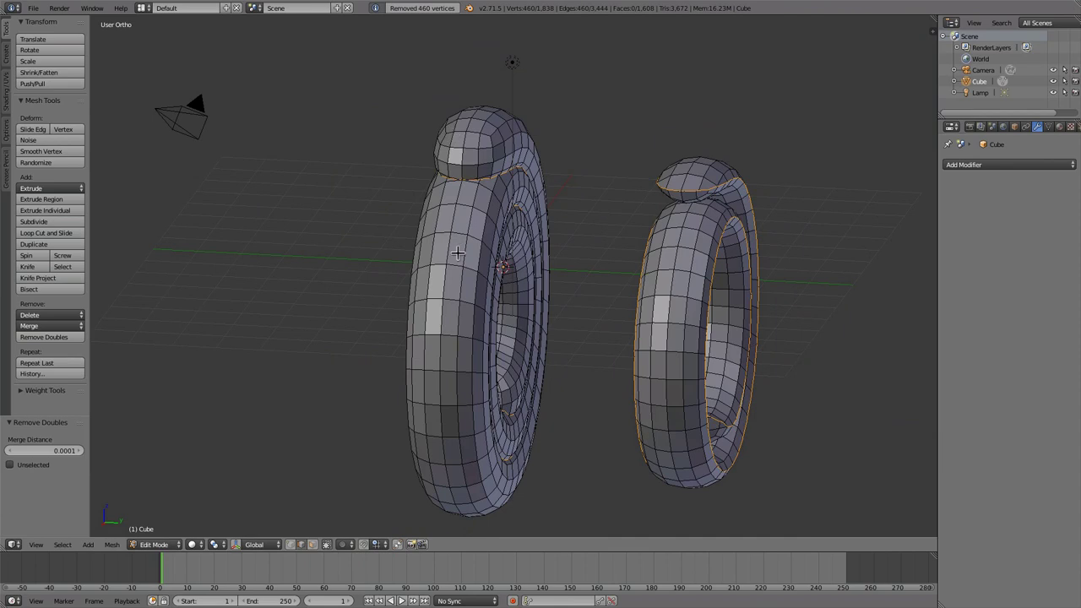
Step: Try moving one face beside the shell's outer groove to test the merged seam, then cancel the move
mouse_move(457, 253)
middle_mouse_down()
mouse_move(598, 232)
mouse_move(688, 157)
mouse_move(212, 181)
mouse_move(616, 150)
middle_mouse_up()
key("z")
scroll(521, 218, "up", 4)
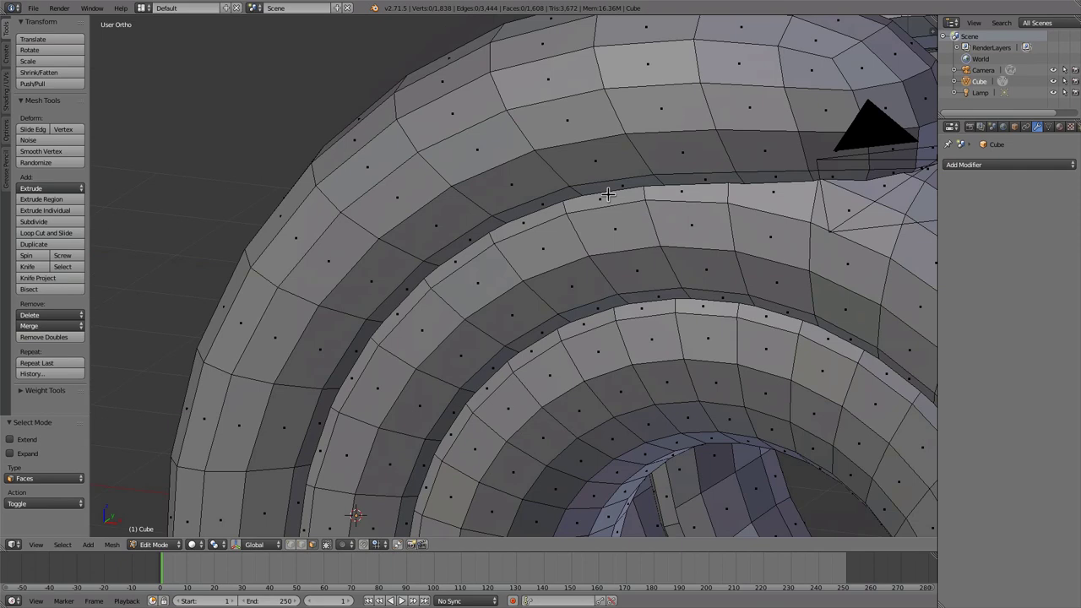
right_click_drag(608, 199, 615, 219)
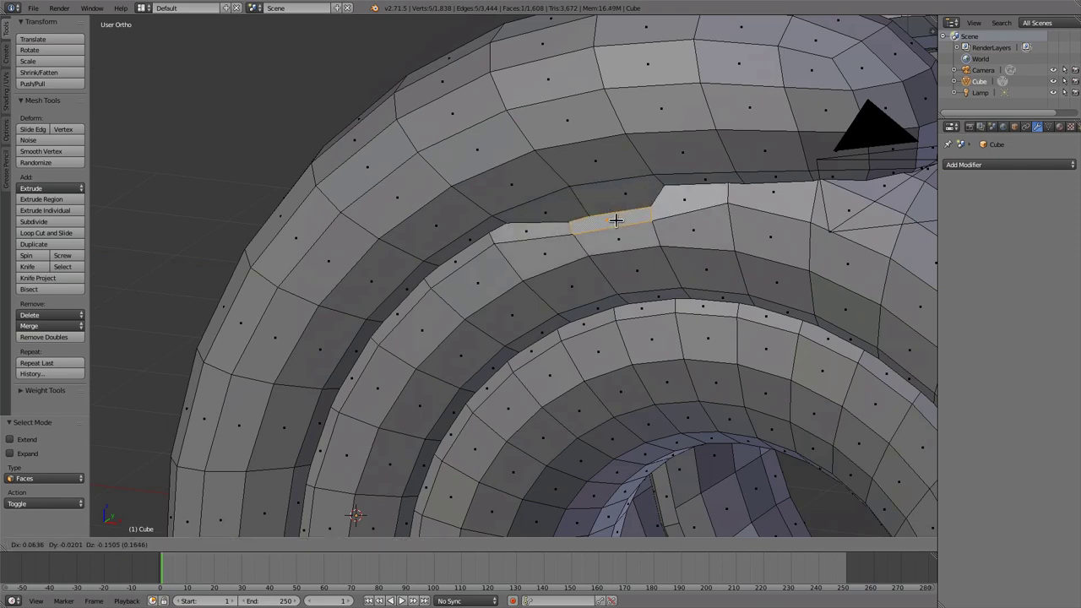
right_click(616, 219)
Step: Leave Edit Mode and delete the entire spiral object
scroll(616, 220, "down", 8)
middle_click_drag(616, 220, 698, 359)
key("Tab")
key("x")
left_click(697, 356)
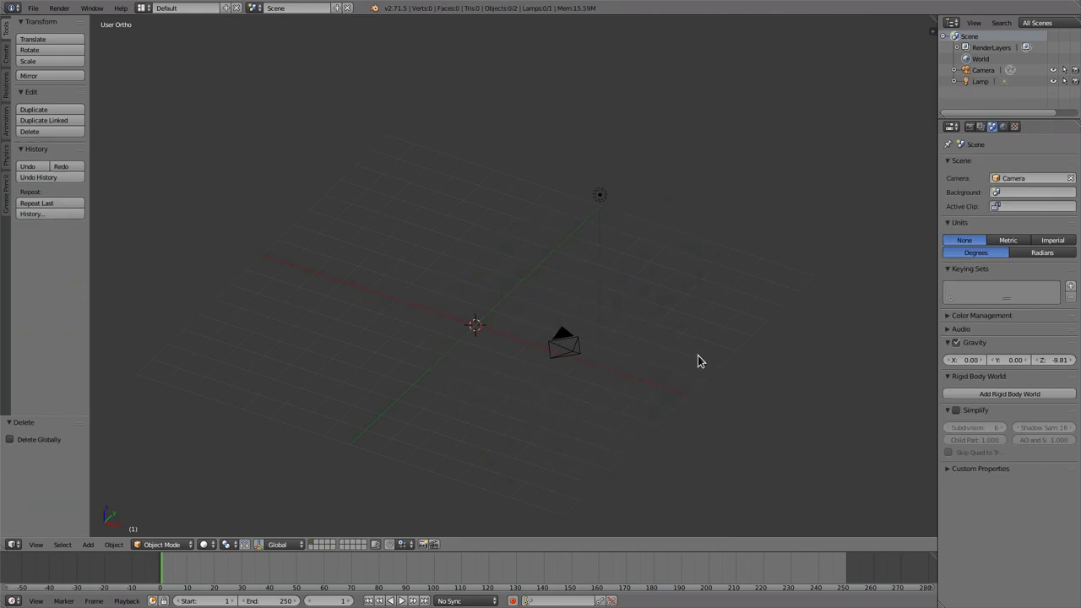
Step: Add a Monkey mesh to the empty scene
key("shift+a")
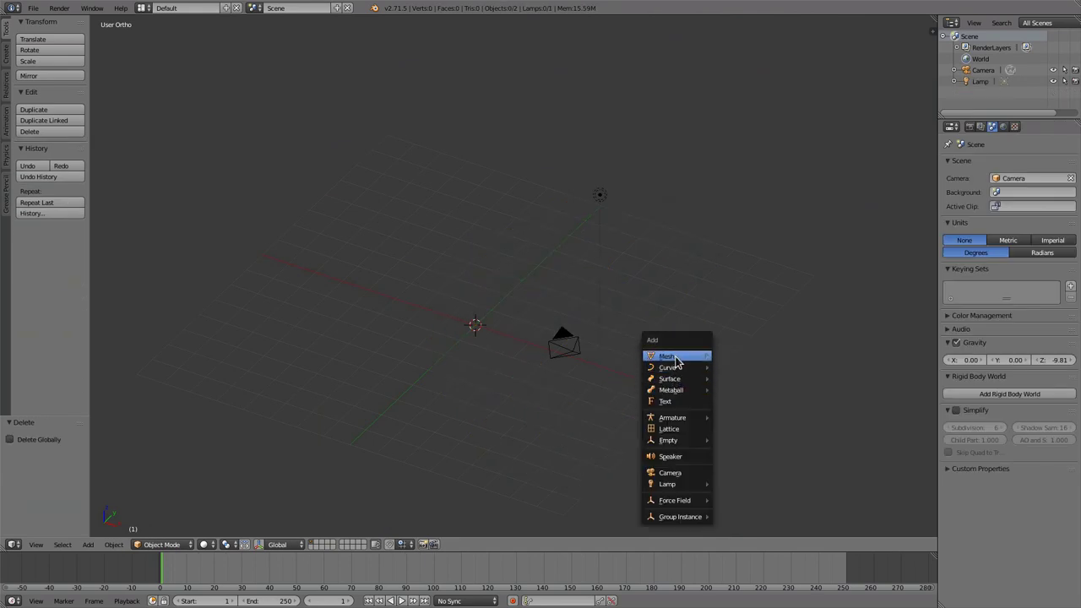
mouse_move(675, 357)
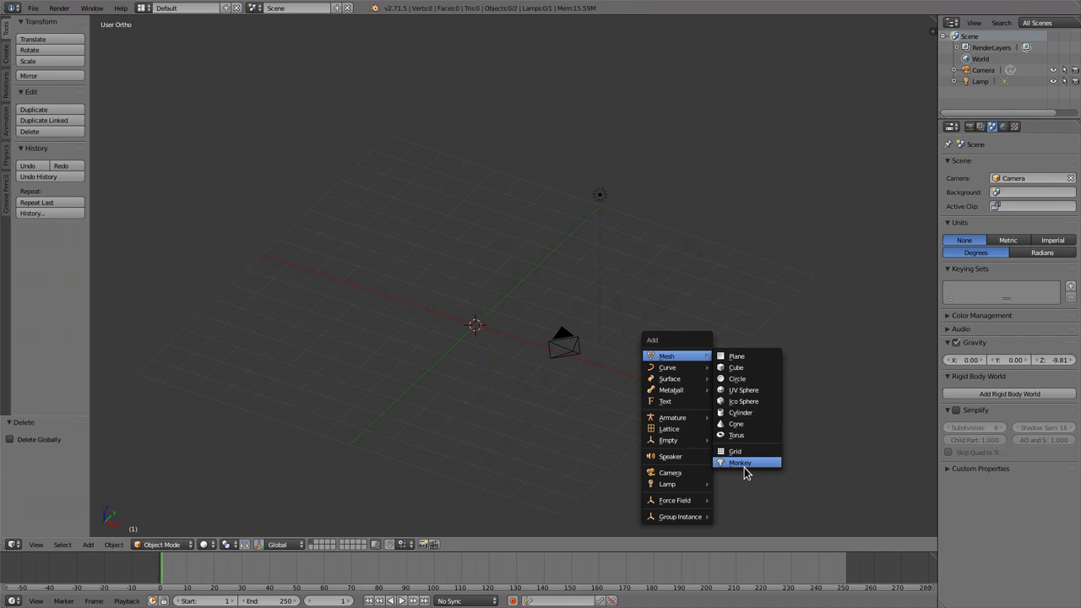
left_click(739, 463)
scroll(658, 394, "up", 8)
middle_click_drag(615, 122, 660, 79, "shift")
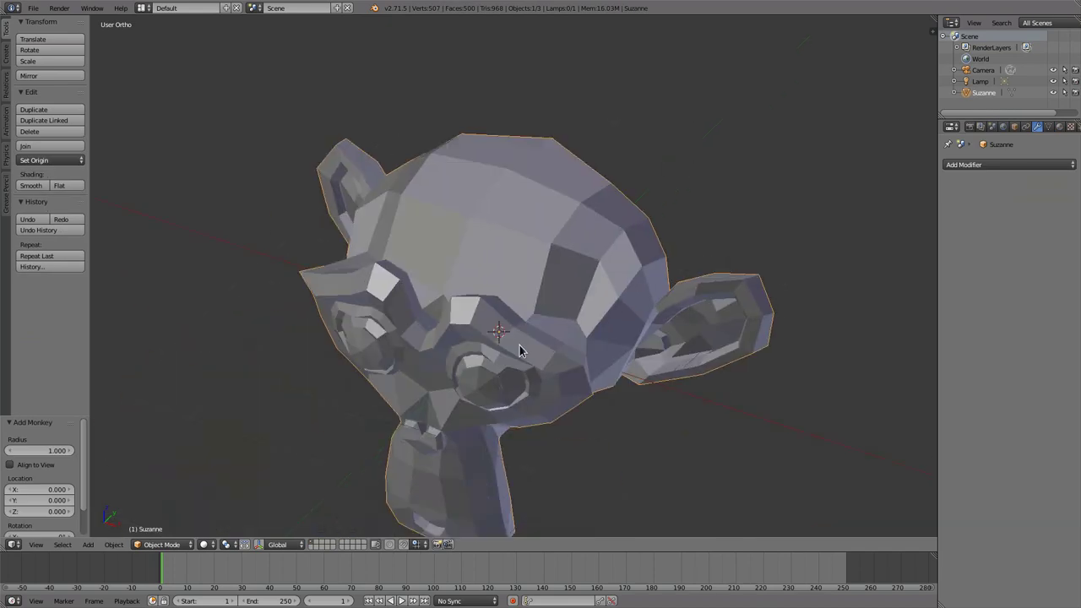
middle_click_drag(521, 350, 519, 342)
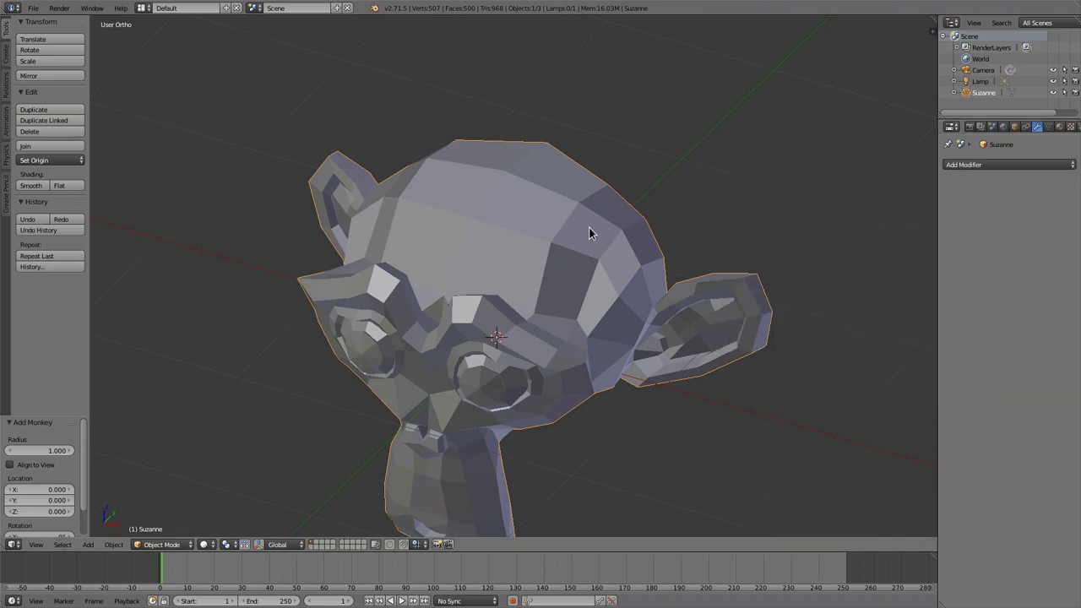
left_click(983, 164)
Step: In Edit Mode, select both of the monkey's linked eyeballs and delete their vertices
key("Tab")
key("ctrl+l")
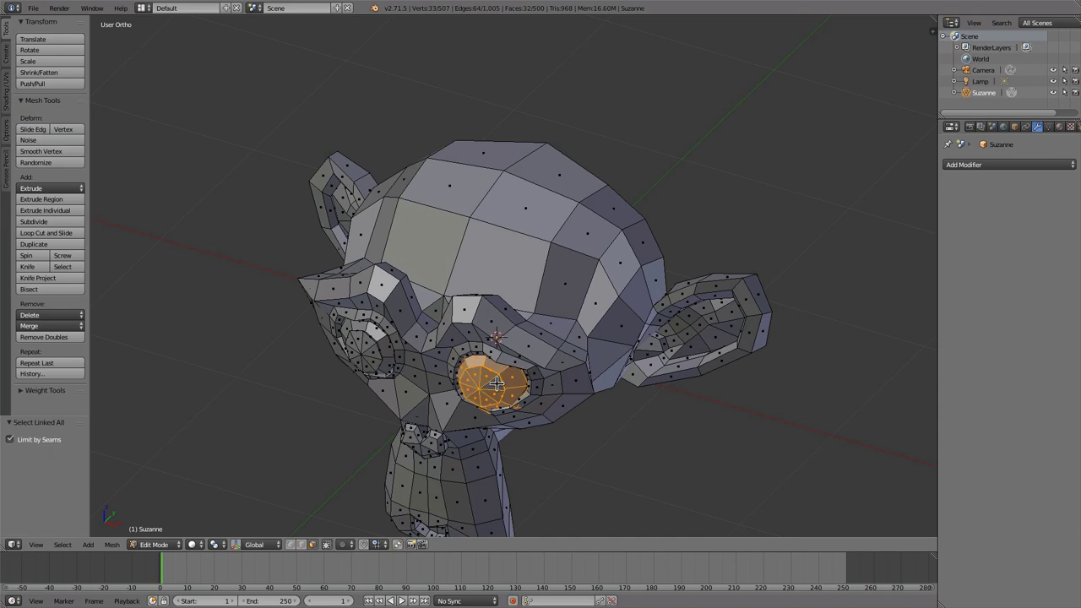
key("l")
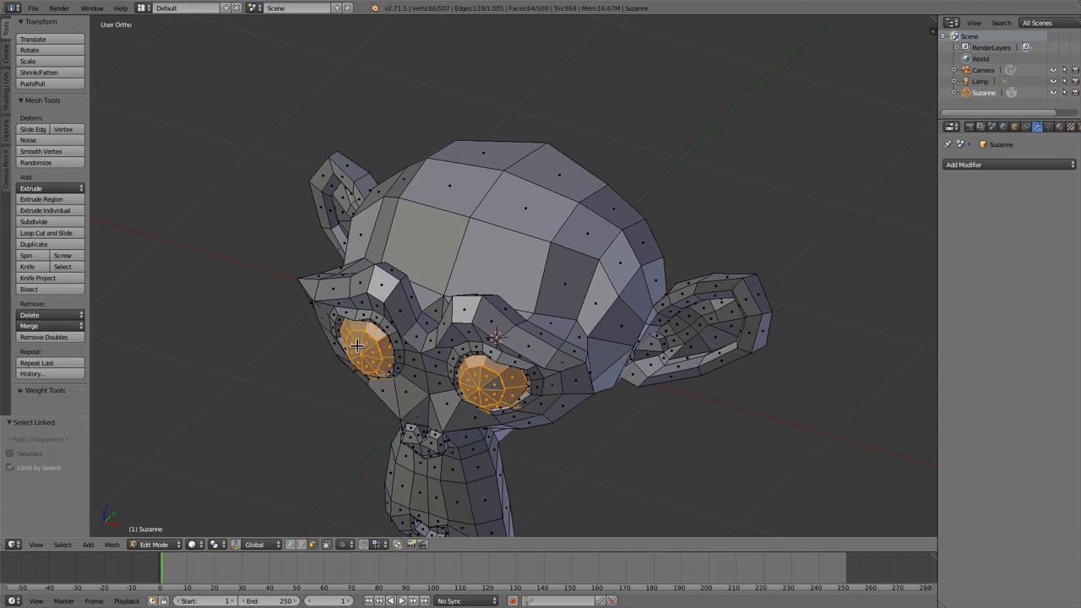
key("x")
left_click(357, 346)
Step: In edge mode, select the boundary loops of both eye sockets, fill them with faces and poke those faces
key("ctrl+Tab")
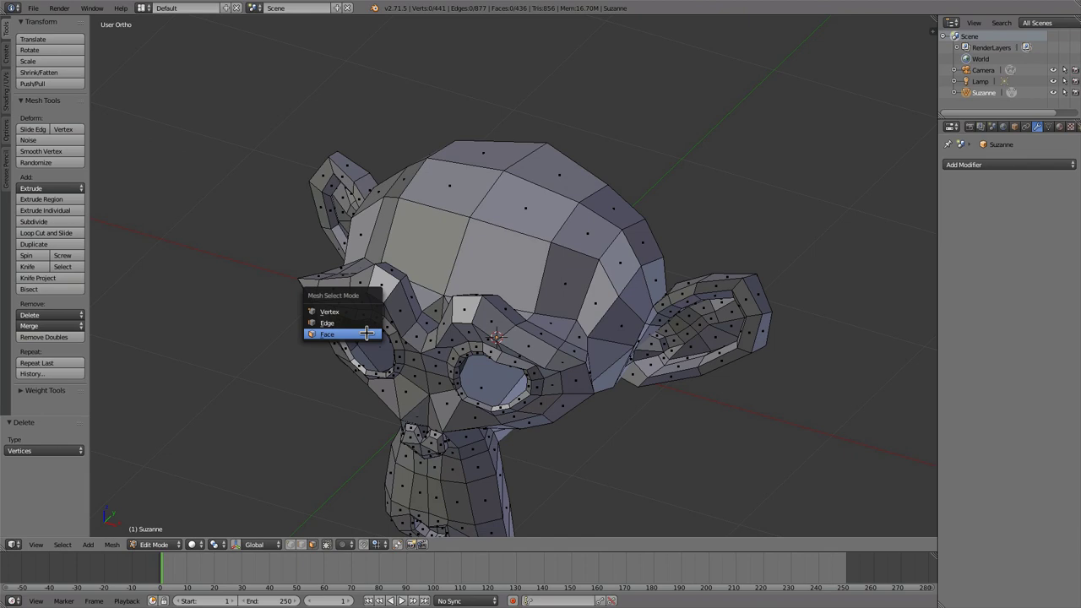
left_click(366, 326)
scroll(367, 328, "up", 4)
middle_click_drag(369, 330, 480, 223, "shift")
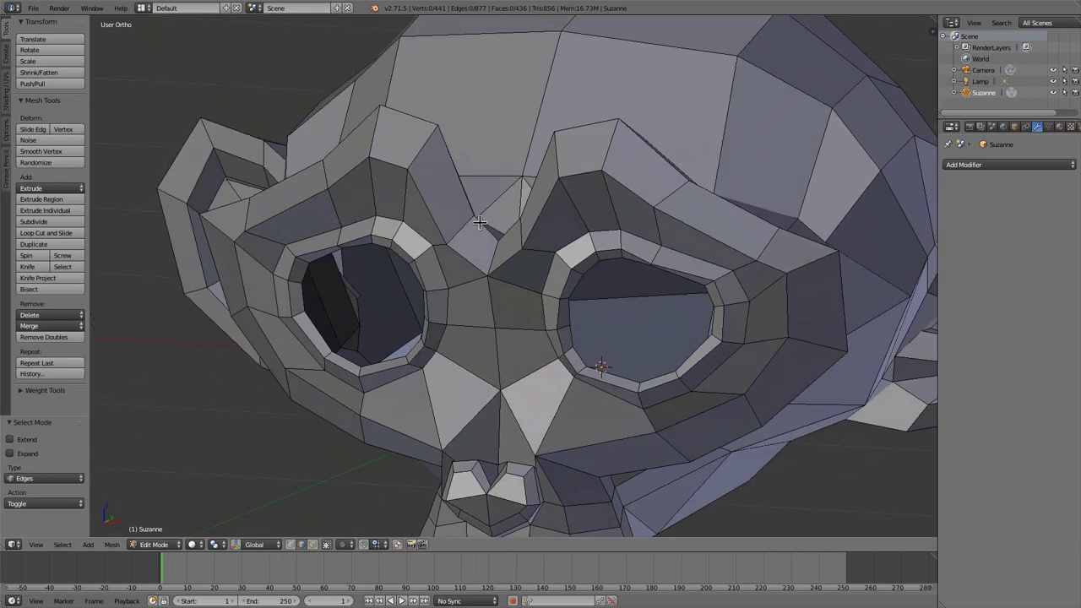
left_click(361, 243, "alt")
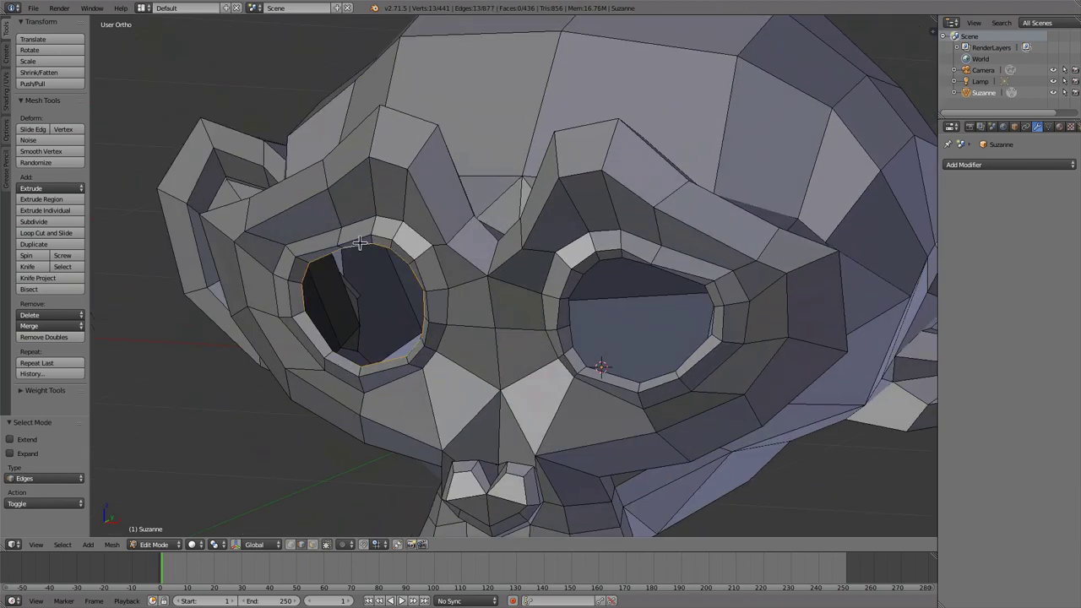
left_click(635, 261, "alt+shift")
key("f")
key("alt+p")
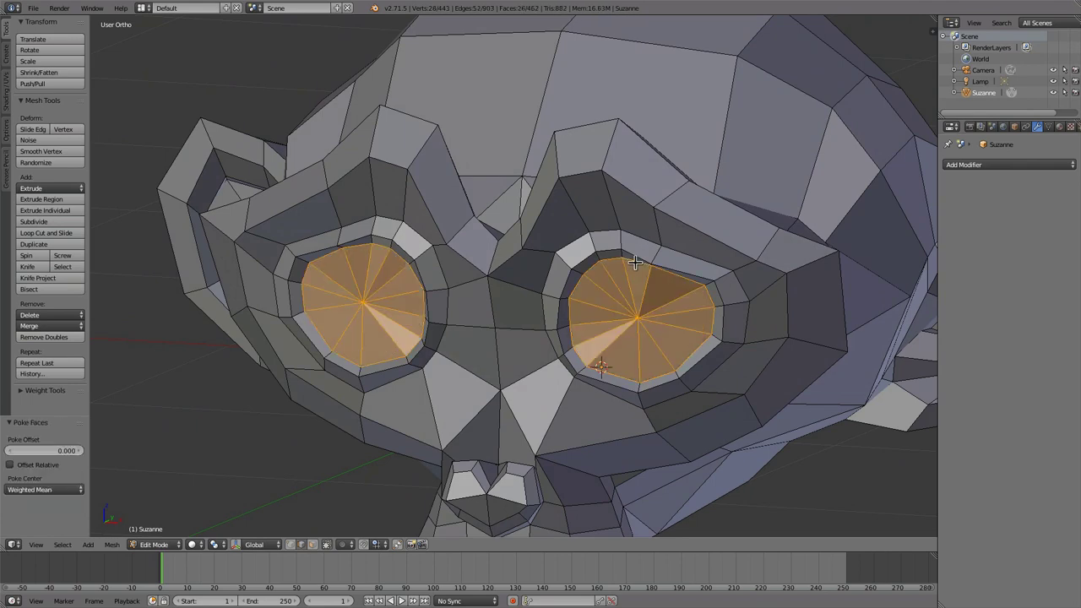
Step: Clear the selection, add a Subdivision Surface modifier with 2 view subdivisions and apply it in Object Mode
scroll(636, 265, "down", 5)
middle_click_drag(636, 264, 648, 240)
scroll(677, 286, "up", 2)
scroll(677, 285, "down", 1)
middle_click_drag(422, 173, 456, 212)
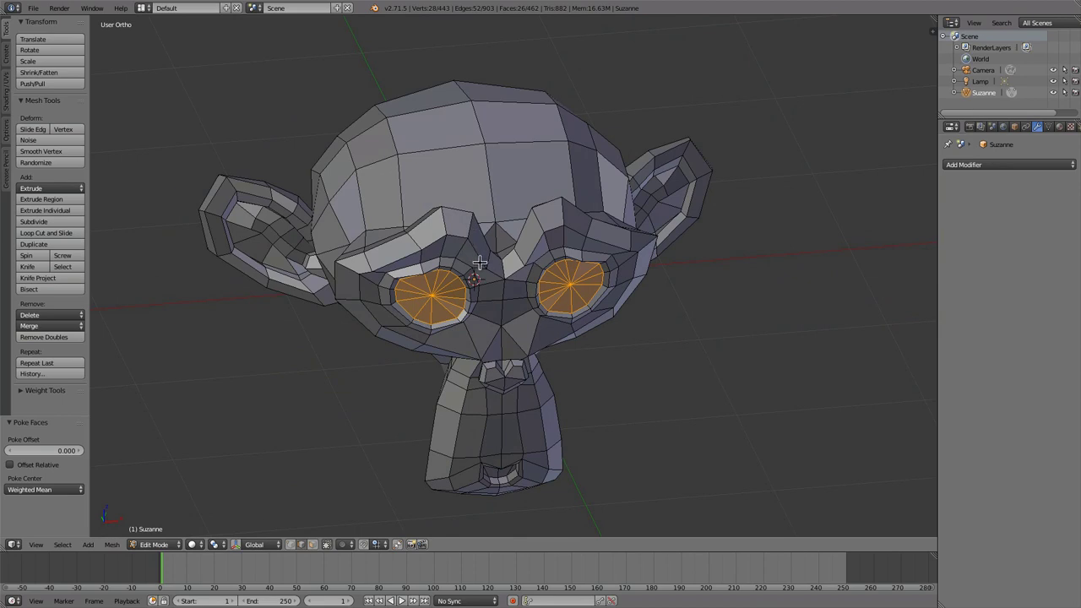
middle_click_drag(479, 263, 523, 249)
key("a")
left_click(1028, 165)
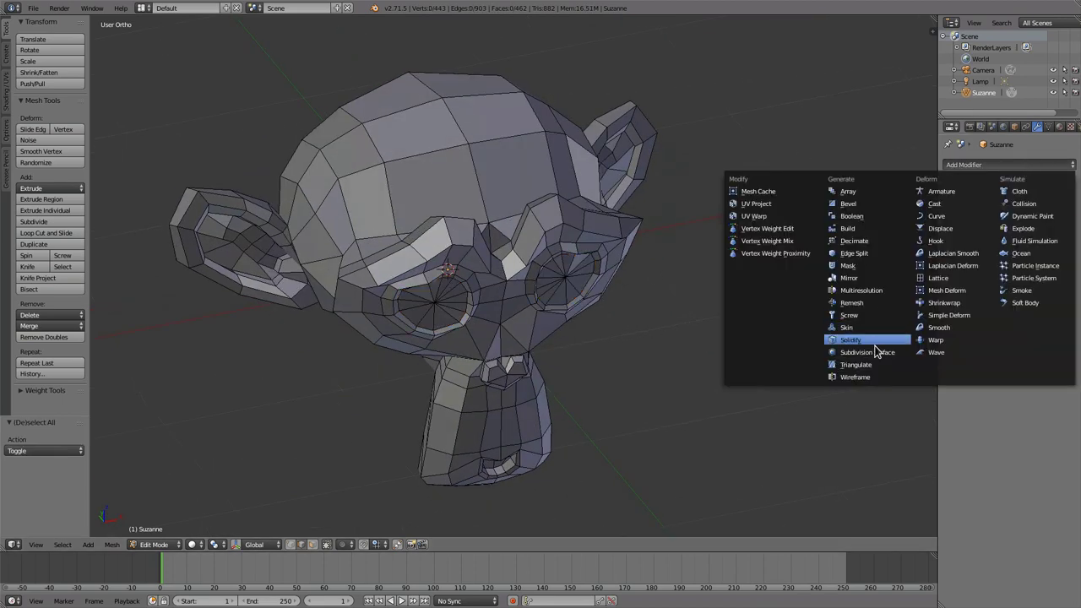
left_click(869, 352)
left_click(995, 242)
key("Tab")
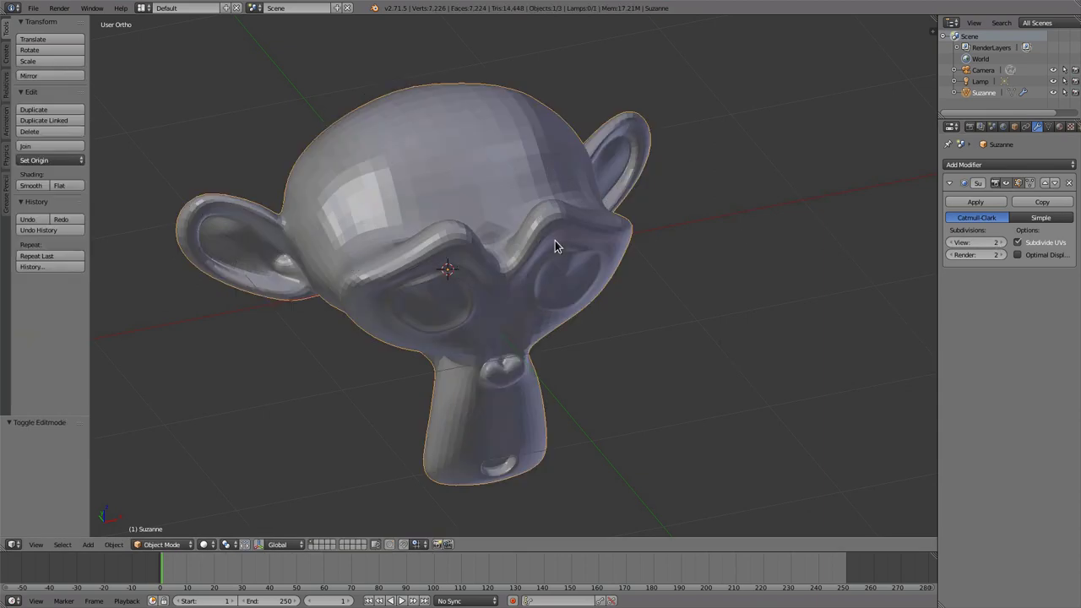
left_click(971, 202)
Step: In Edit Mode, duplicate the whole monkey mesh slightly above the original and tilt the copy with a free trackball rotation
scroll(456, 291, "down", 4)
key("Tab")
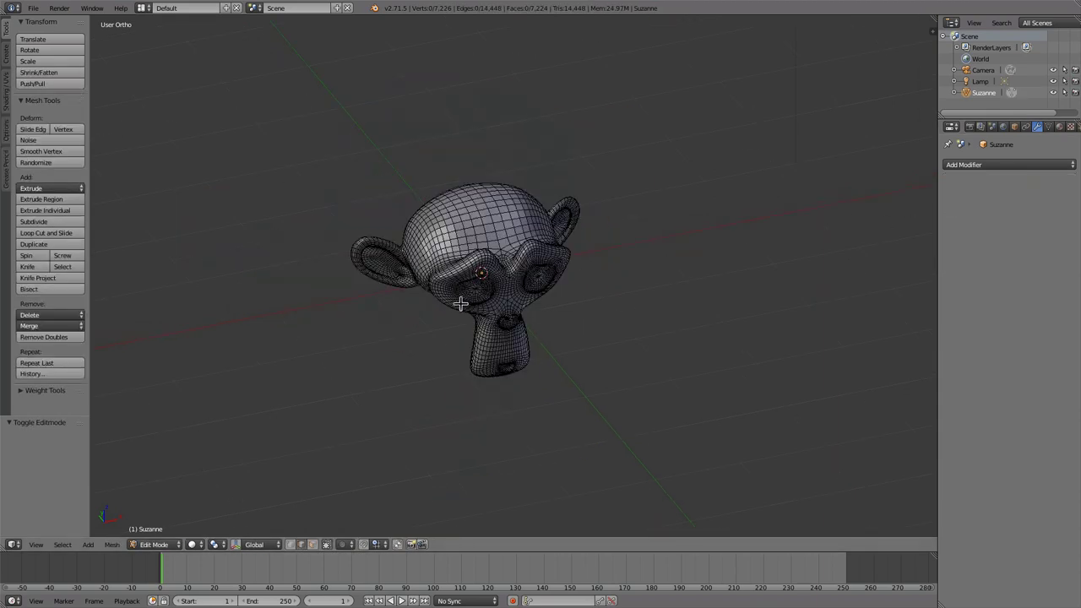
scroll(453, 290, "up", 3)
key("a")
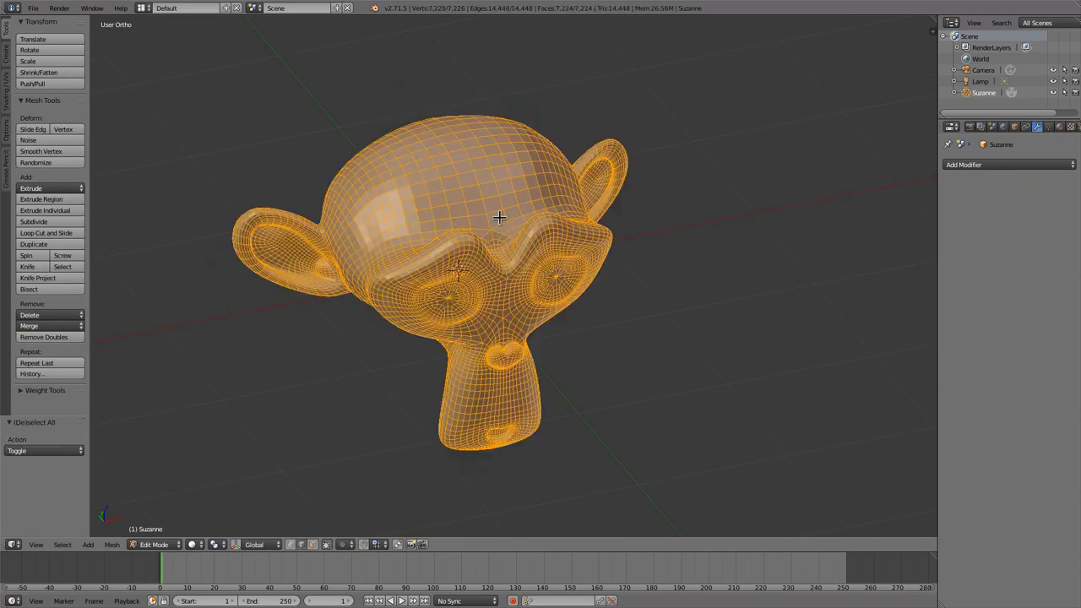
key("a")
key("a")
key("shift+d")
left_click(530, 136)
key("r")
key("r")
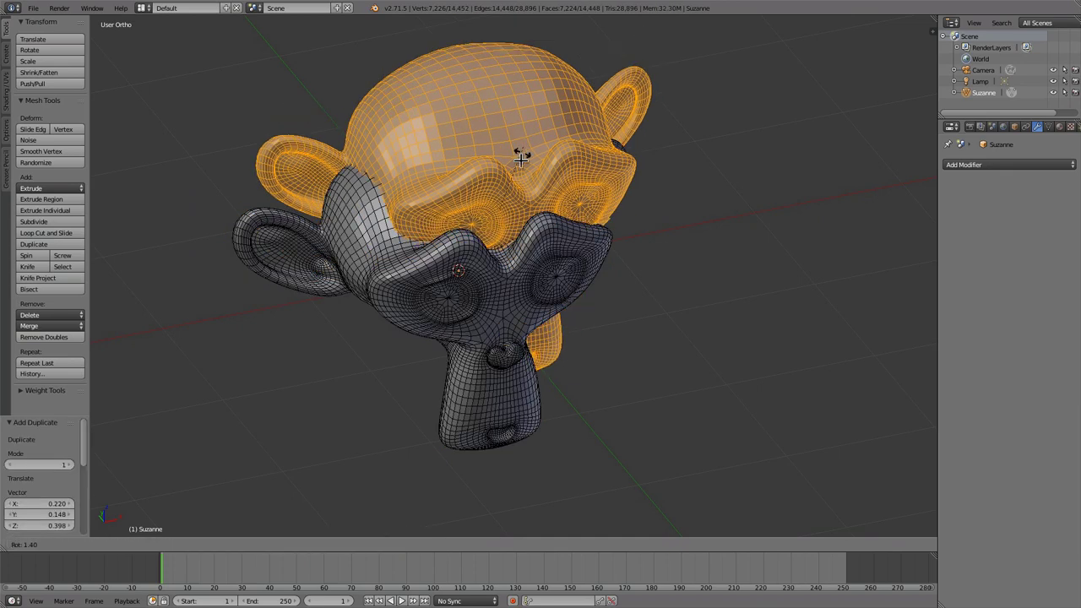
left_click(512, 198)
Step: Add two material slots, create a blue-violet diffuse material in the second and assign it to the duplicated monkey
left_click(1059, 127)
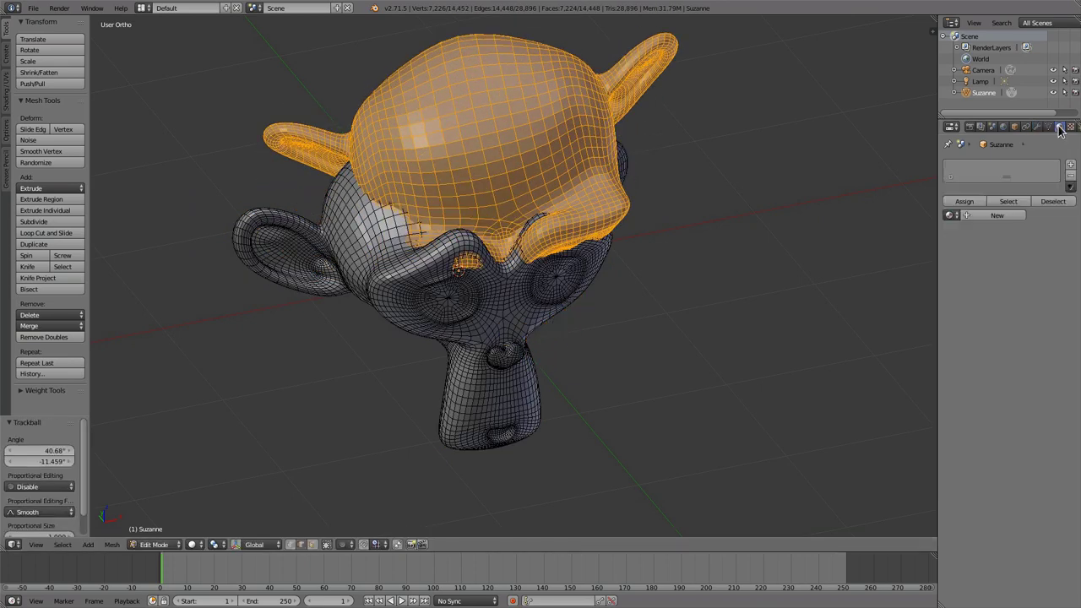
left_click(1070, 164)
left_click(1070, 164)
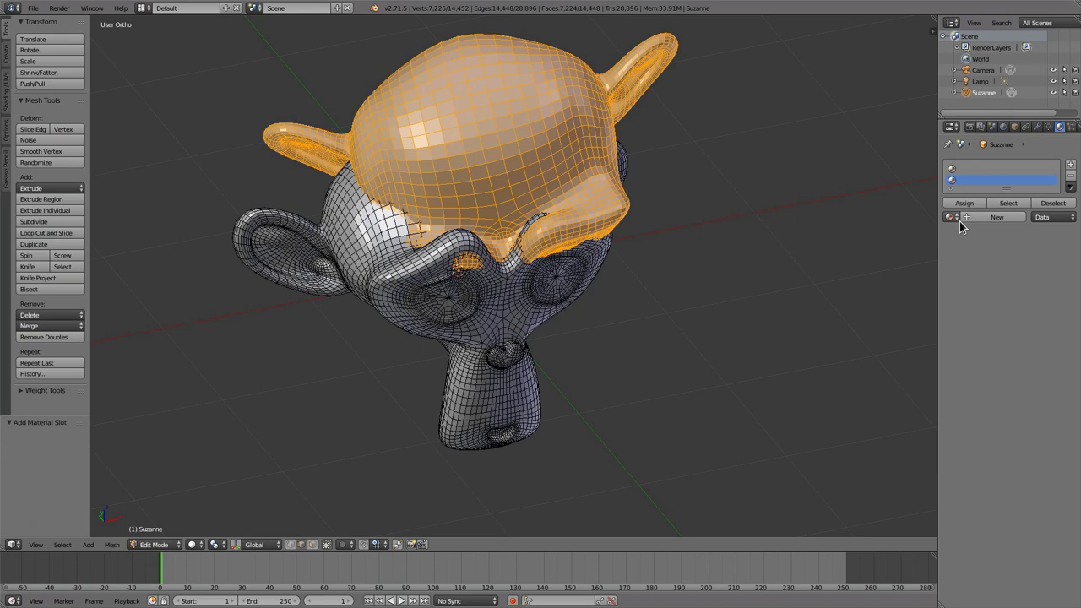
left_click(983, 216)
left_click(989, 358)
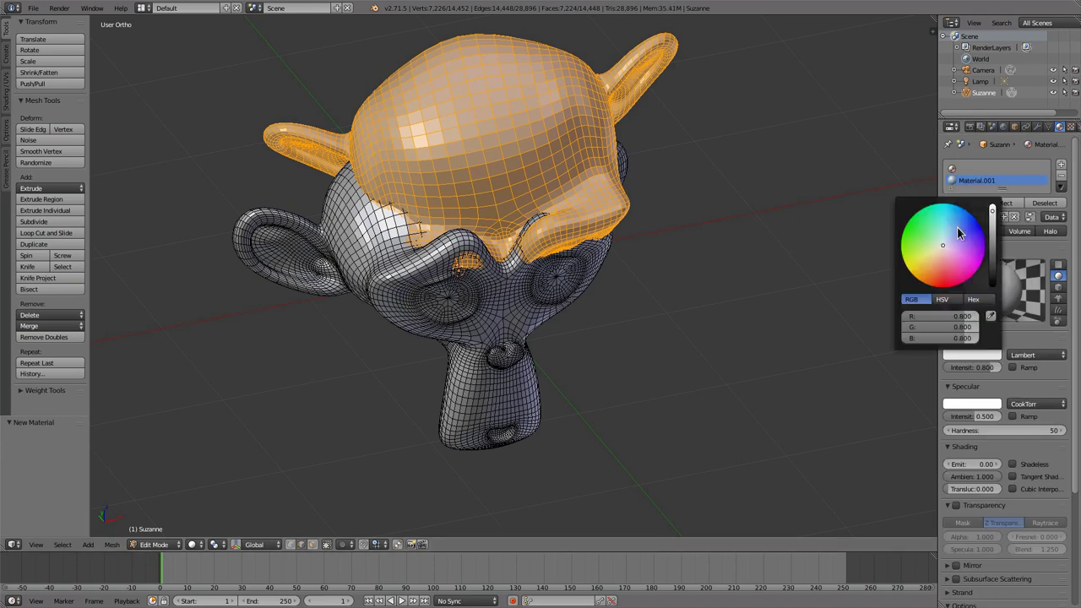
left_click_drag(958, 229, 969, 237)
left_click(963, 202)
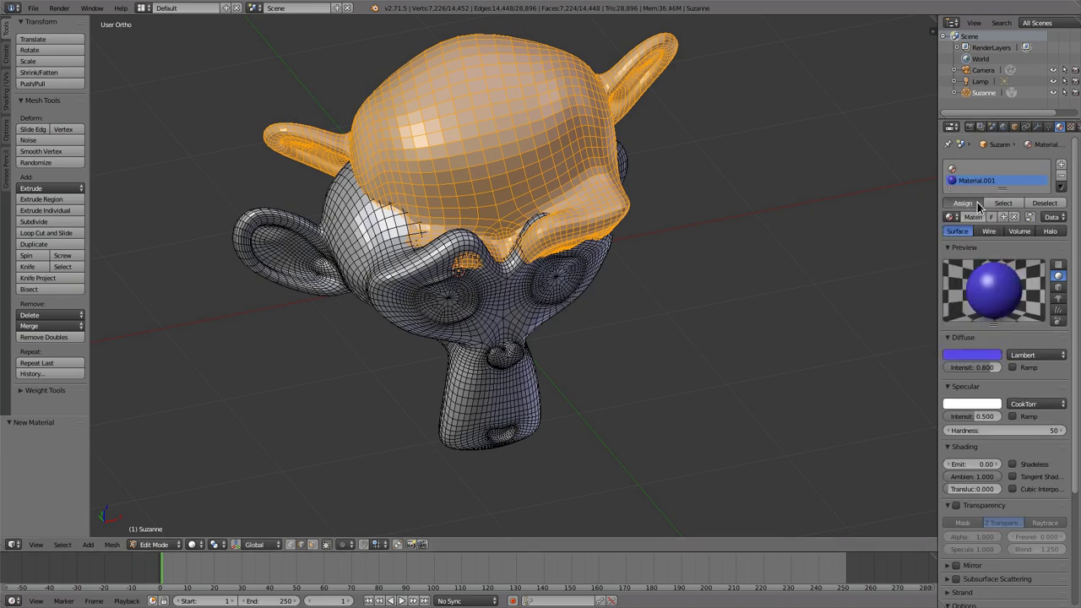
Step: Invert the selection to the original monkey and create a yellow diffuse material in the first slot
key("ctrl+i")
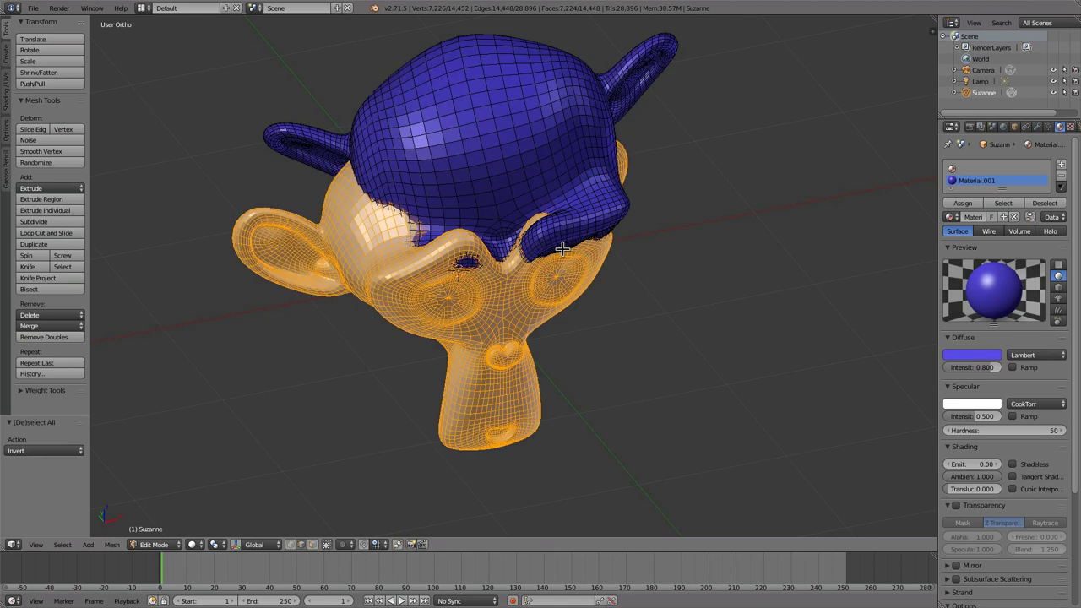
left_click(997, 170)
left_click(993, 217)
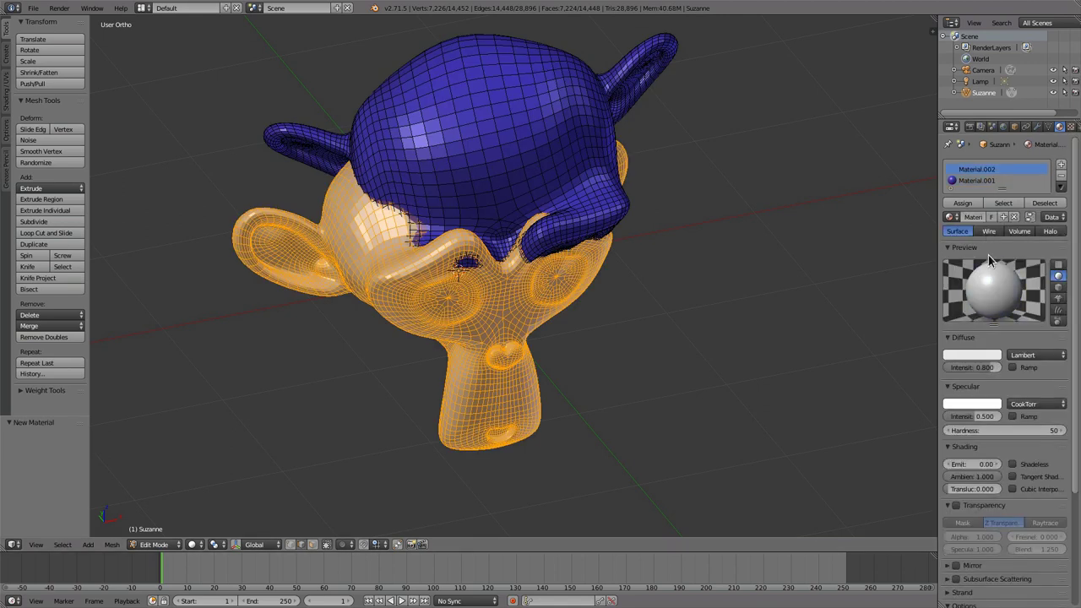
left_click(974, 357)
left_click_drag(950, 243, 923, 255)
Step: Run Intersect on the selected yellow monkey against the unselected blue one
scroll(581, 292, "up", 5)
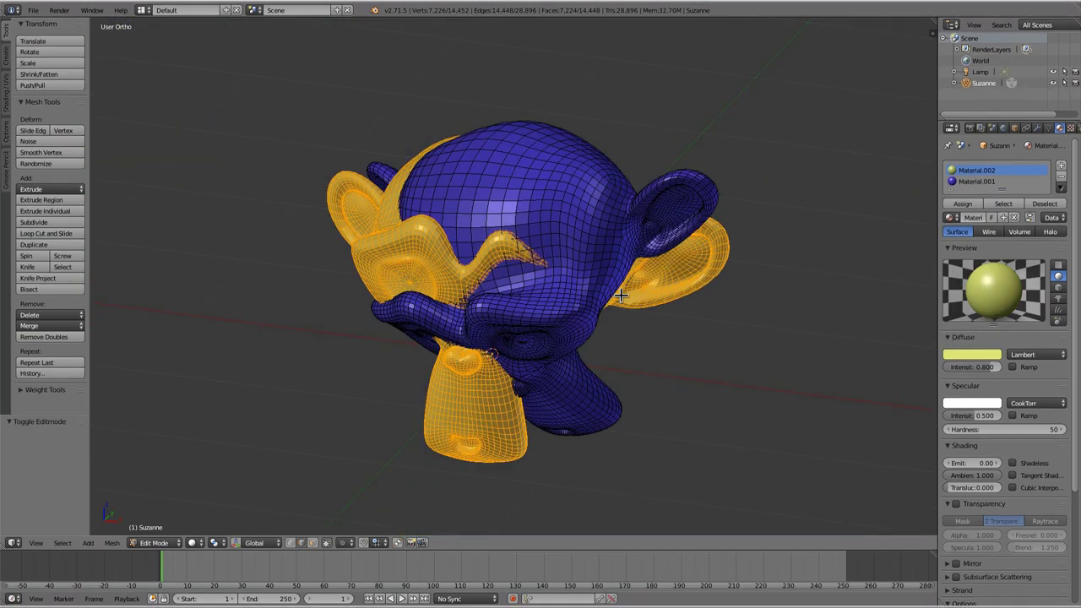
key("space")
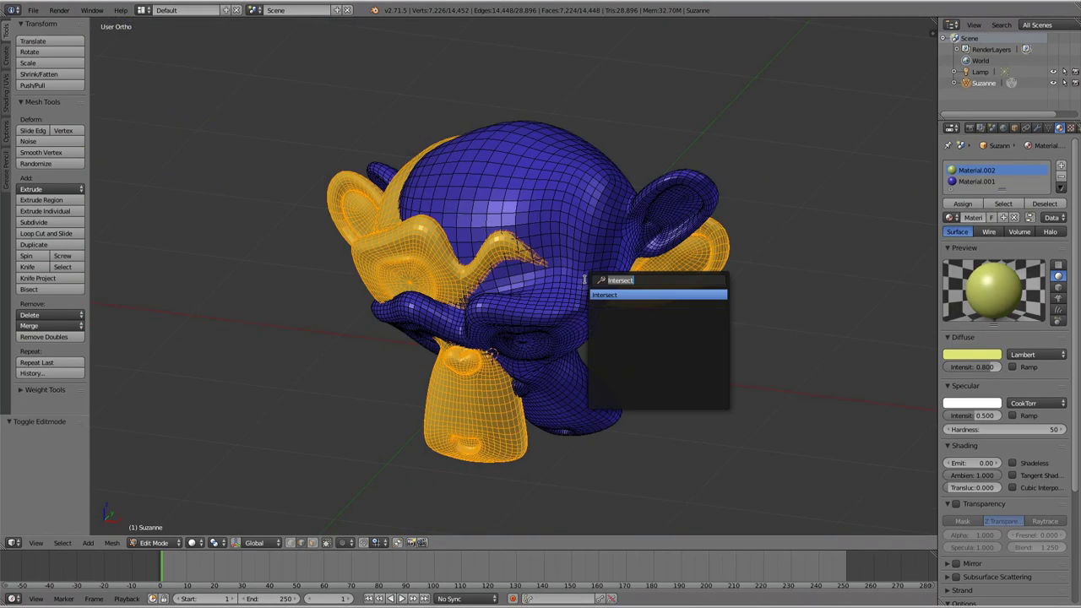
key("Return")
scroll(550, 267, "up", 3)
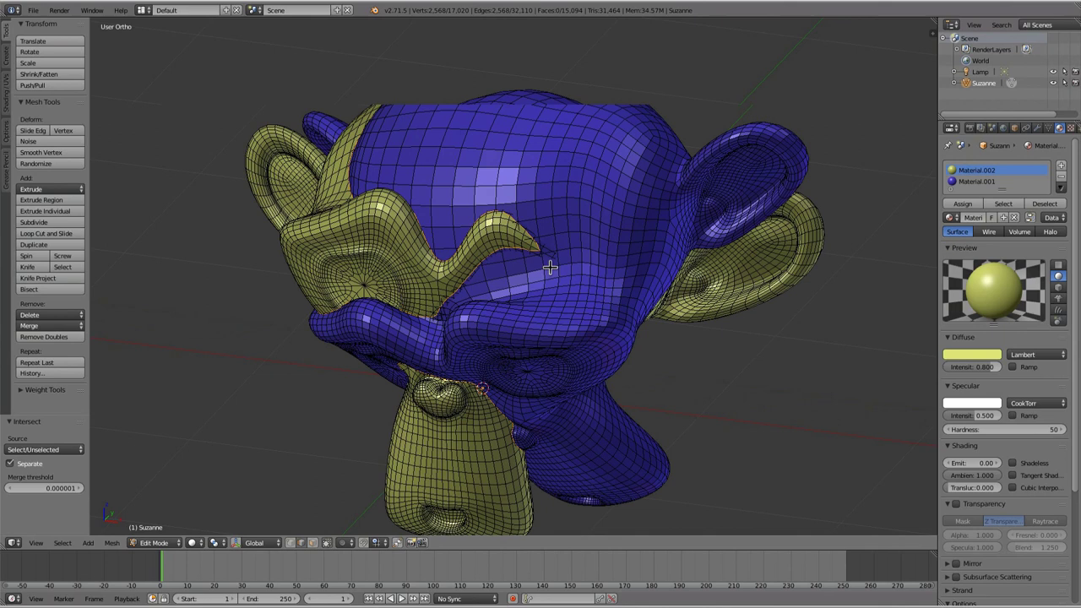
Step: Move the separated outer piece of the blue monkey away from the yellow one and delete its faces
middle_click_drag(545, 196, 510, 199)
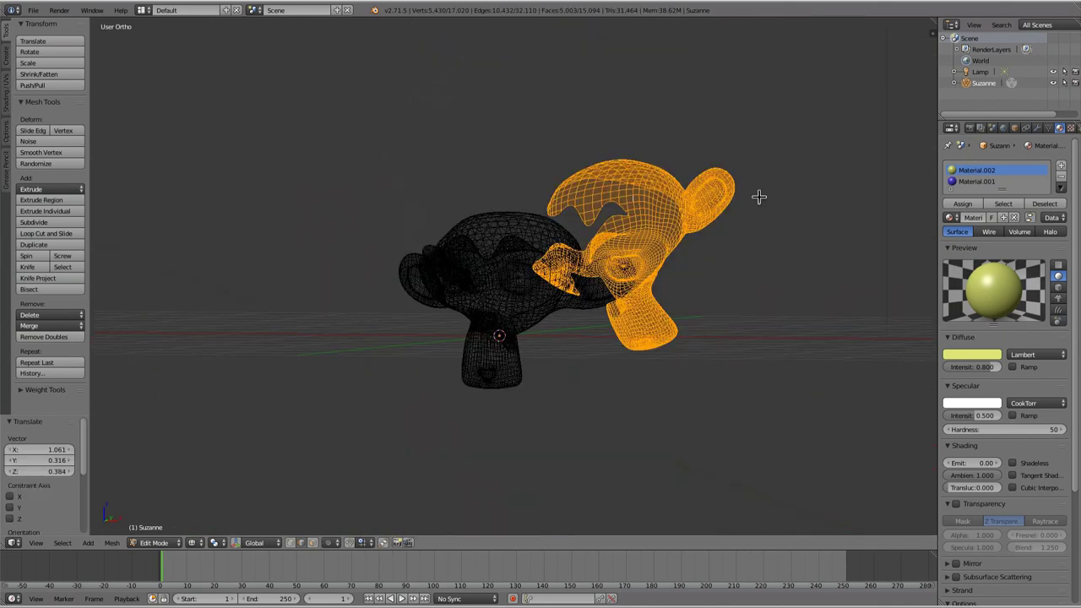
key("g")
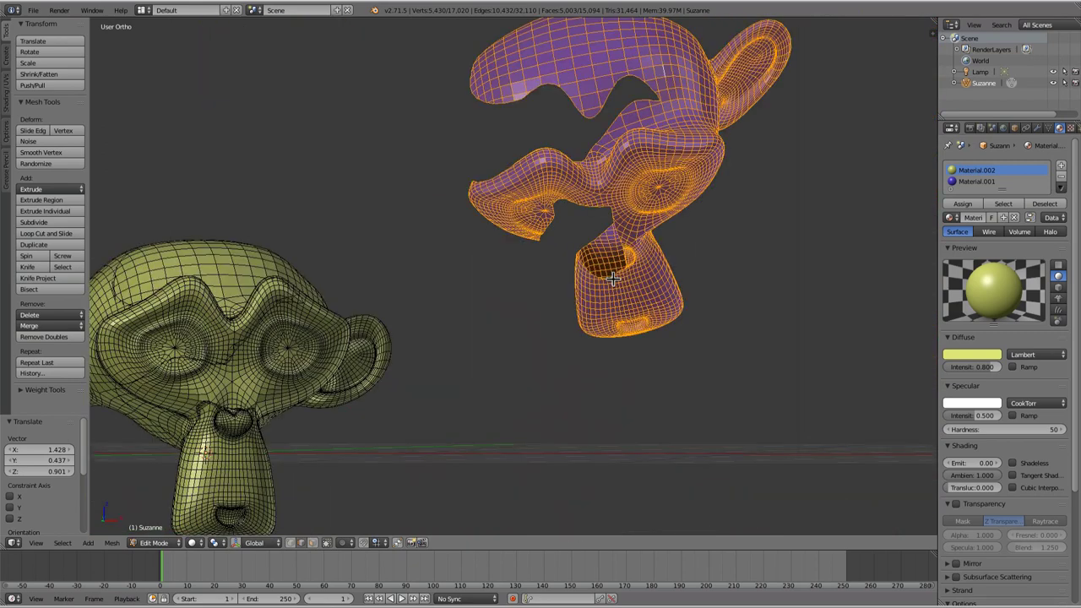
key("x")
left_click(613, 278)
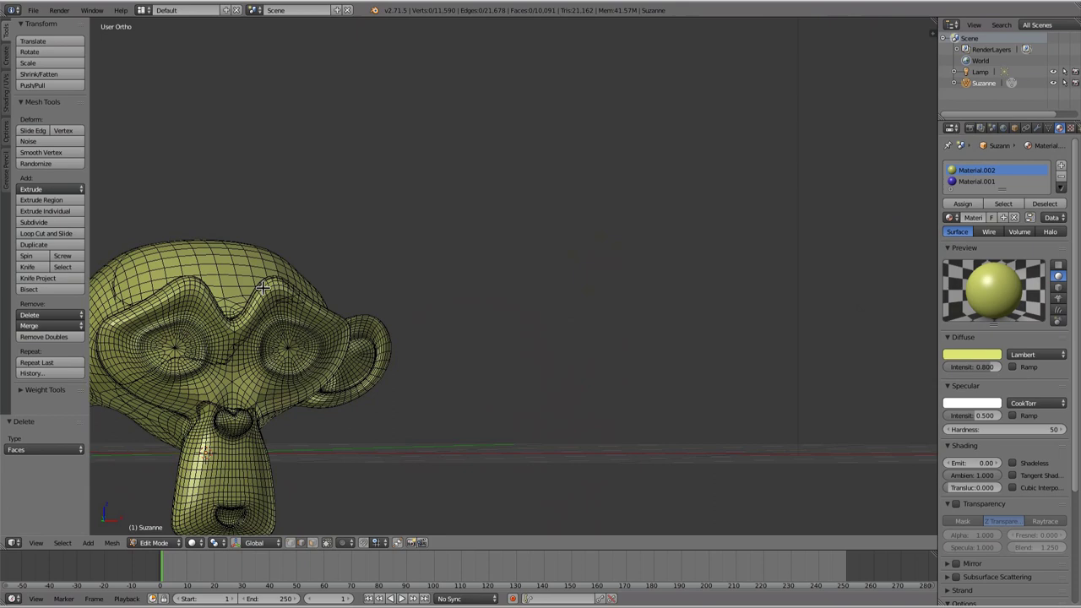
Step: Select the linked yellow region covering the forehead and face inside the cut and delete it by edges
key("ctrl+l")
key("x")
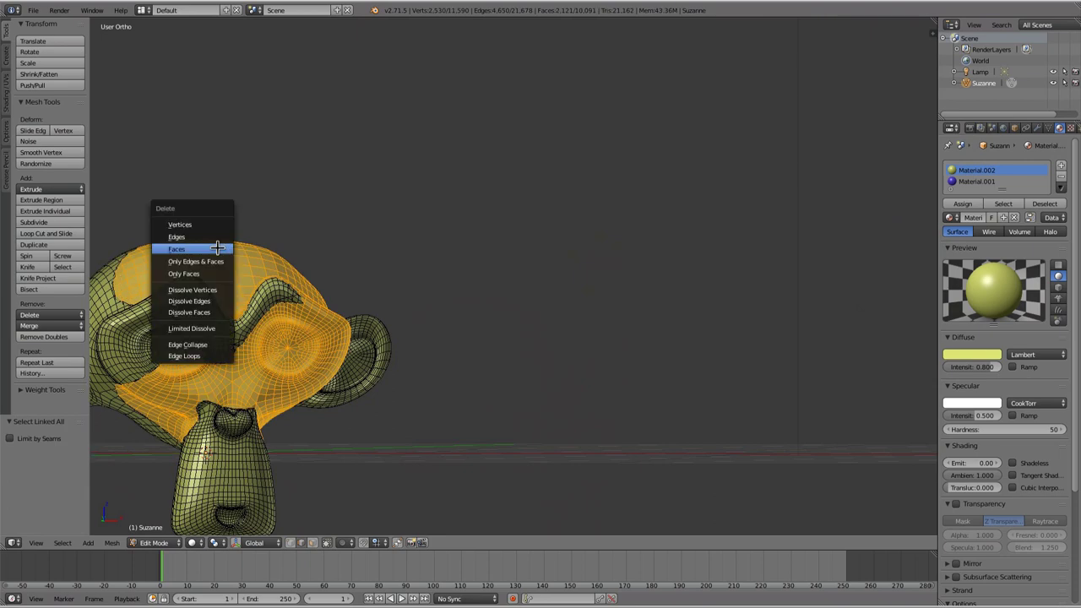
key("e")
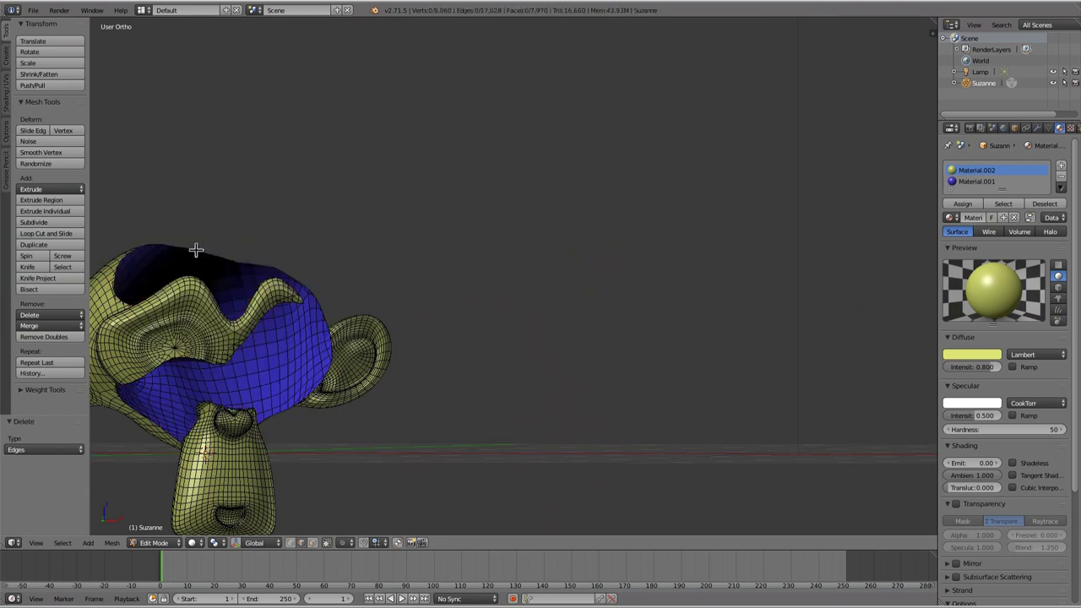
middle_click_drag(193, 248, 201, 272)
right_click(434, 133)
key("ctrl+l")
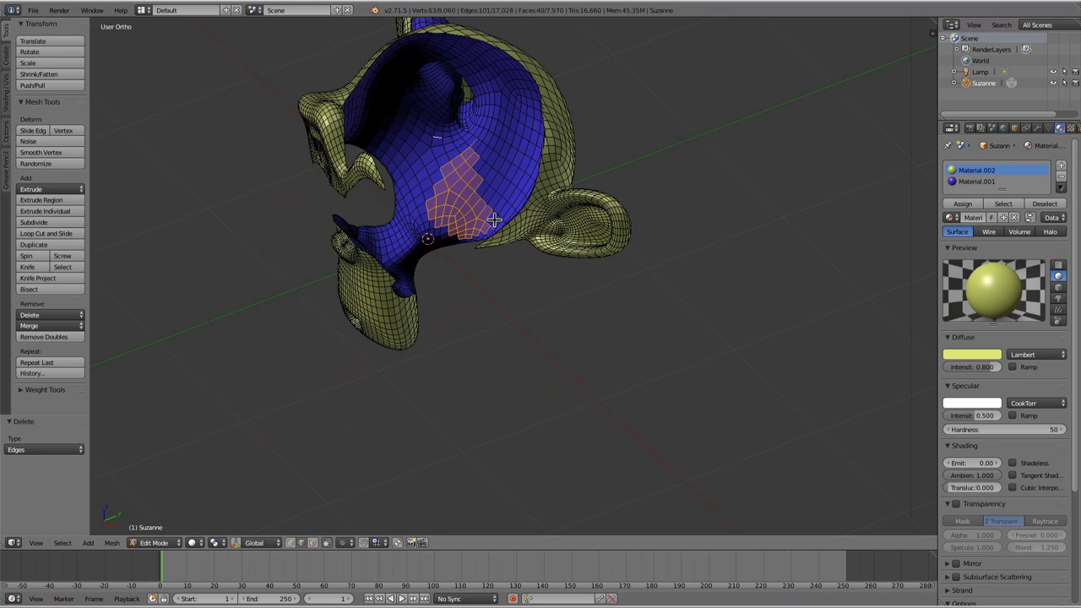
middle_click_drag(428, 181, 309, 207)
key("a")
Step: Delete the edges of the linked blue oval patch behind the ear, and those of the yellow patch beneath it
right_click(566, 203)
key("ctrl+l")
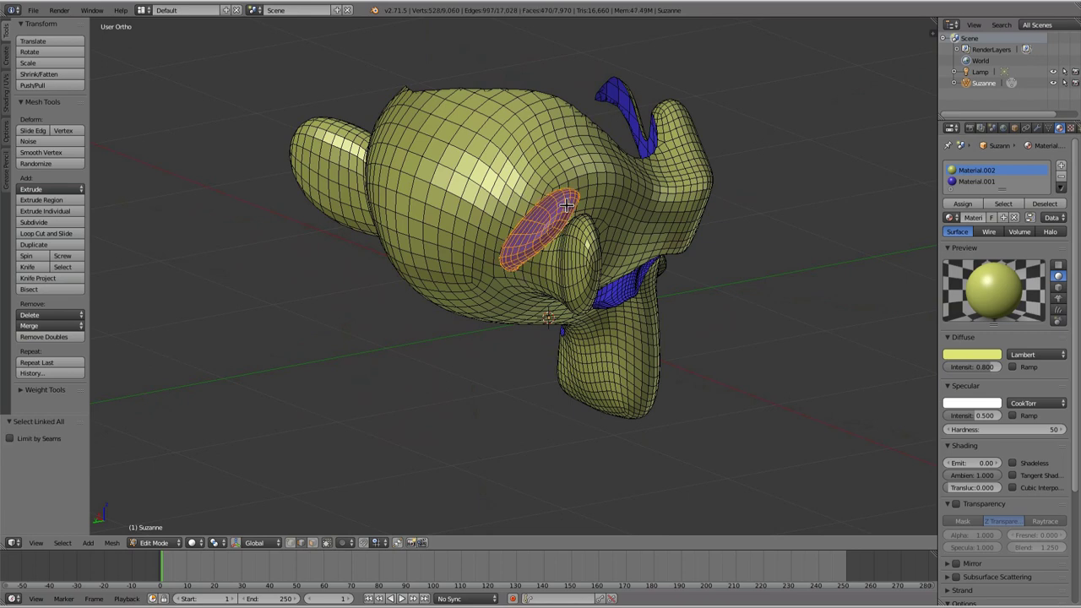
key("x")
left_click(565, 205)
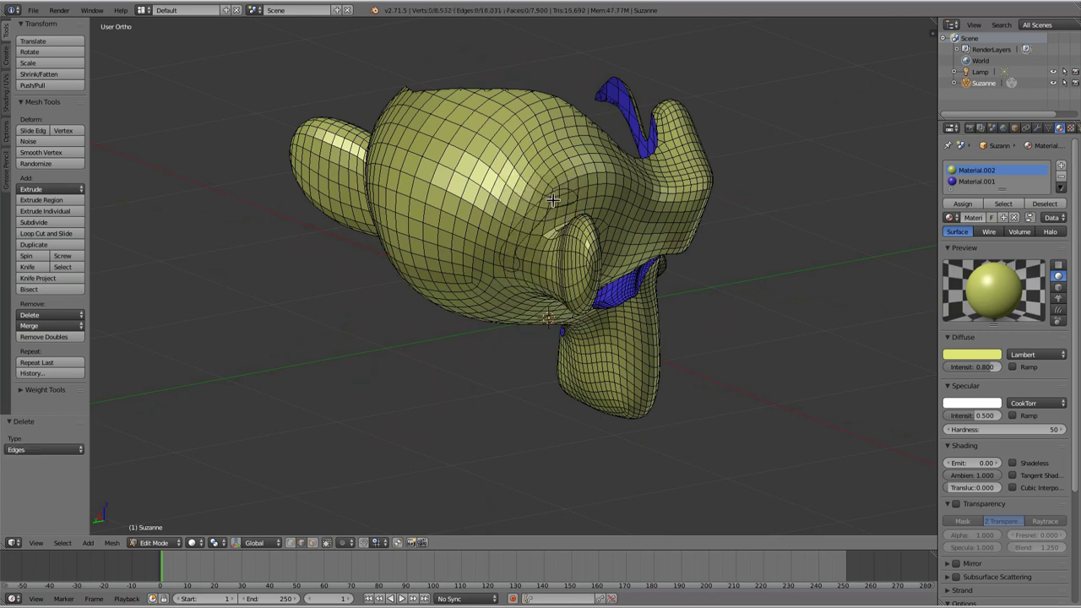
right_click(552, 202)
key("ctrl+l")
key("x")
left_click(551, 201)
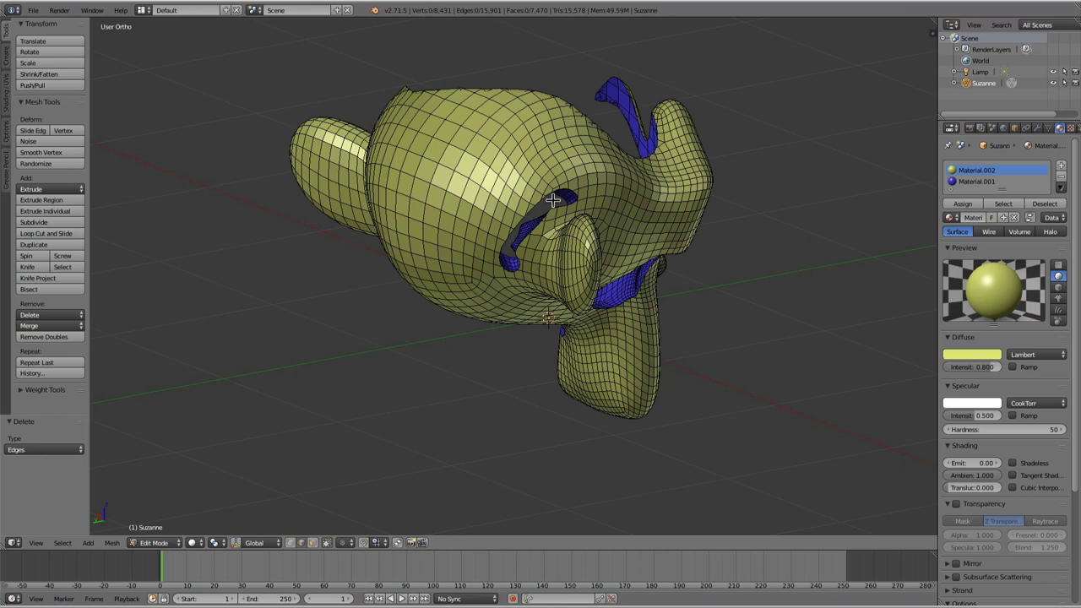